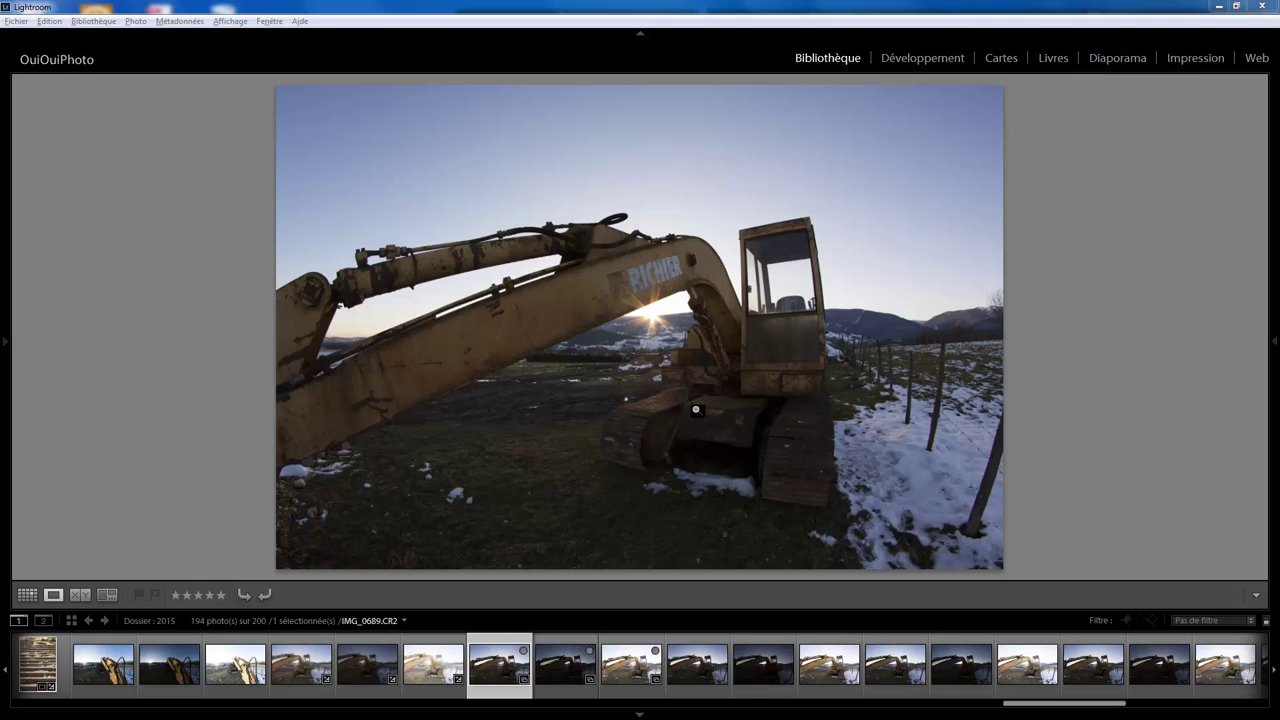
- Compare the bracketed exposures IMG_0689, IMG_0690 and IMG_0691 by flicking between them
click(566, 692)
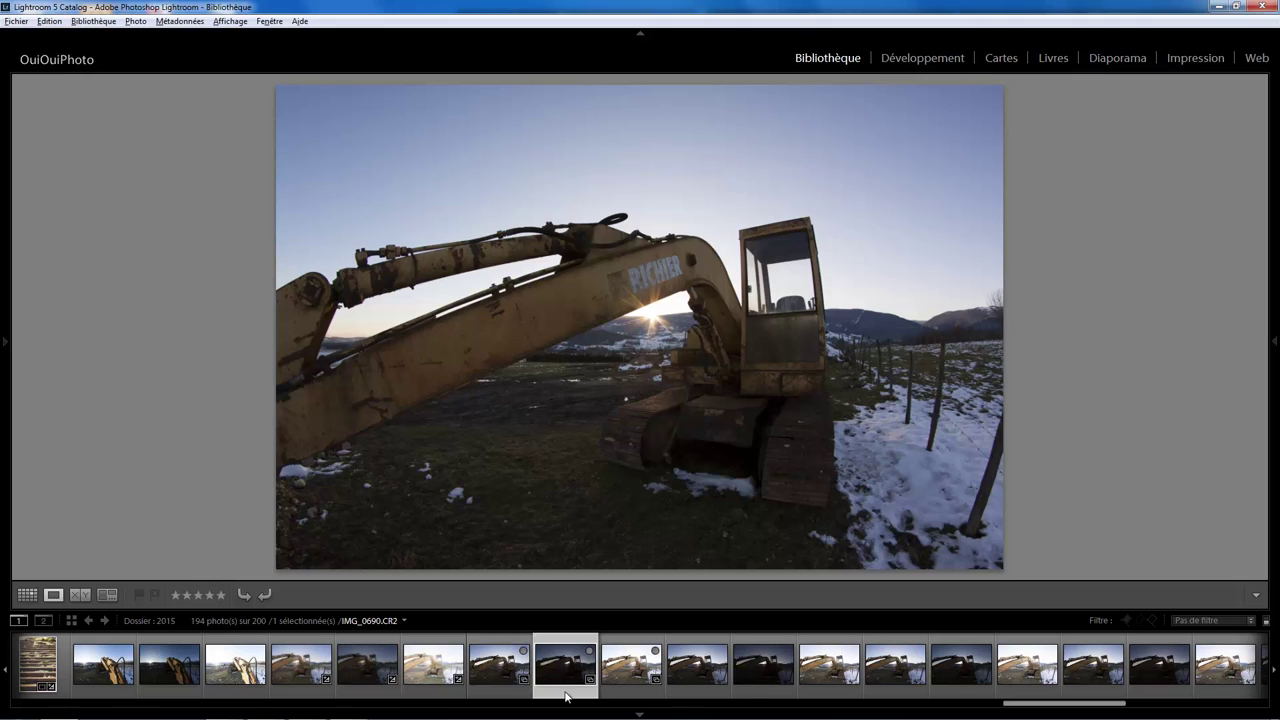
click(631, 692)
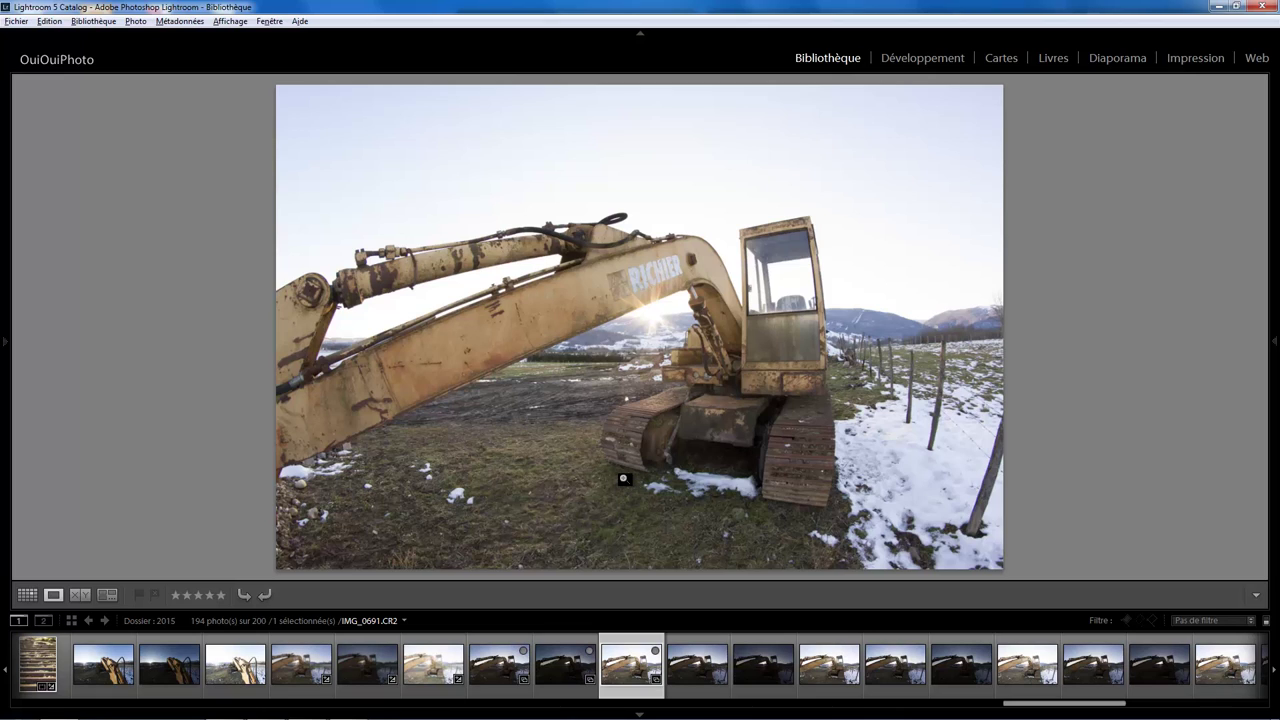
click(507, 690)
click(645, 690)
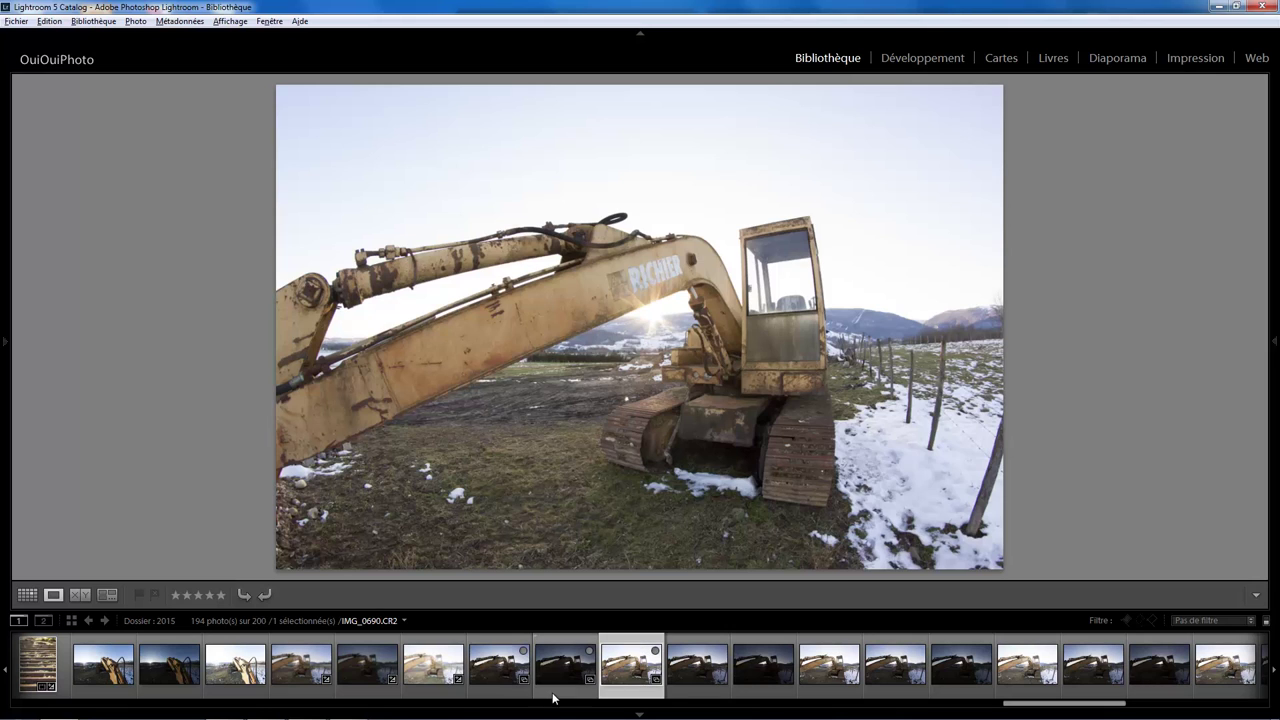
click(503, 690)
click(626, 692)
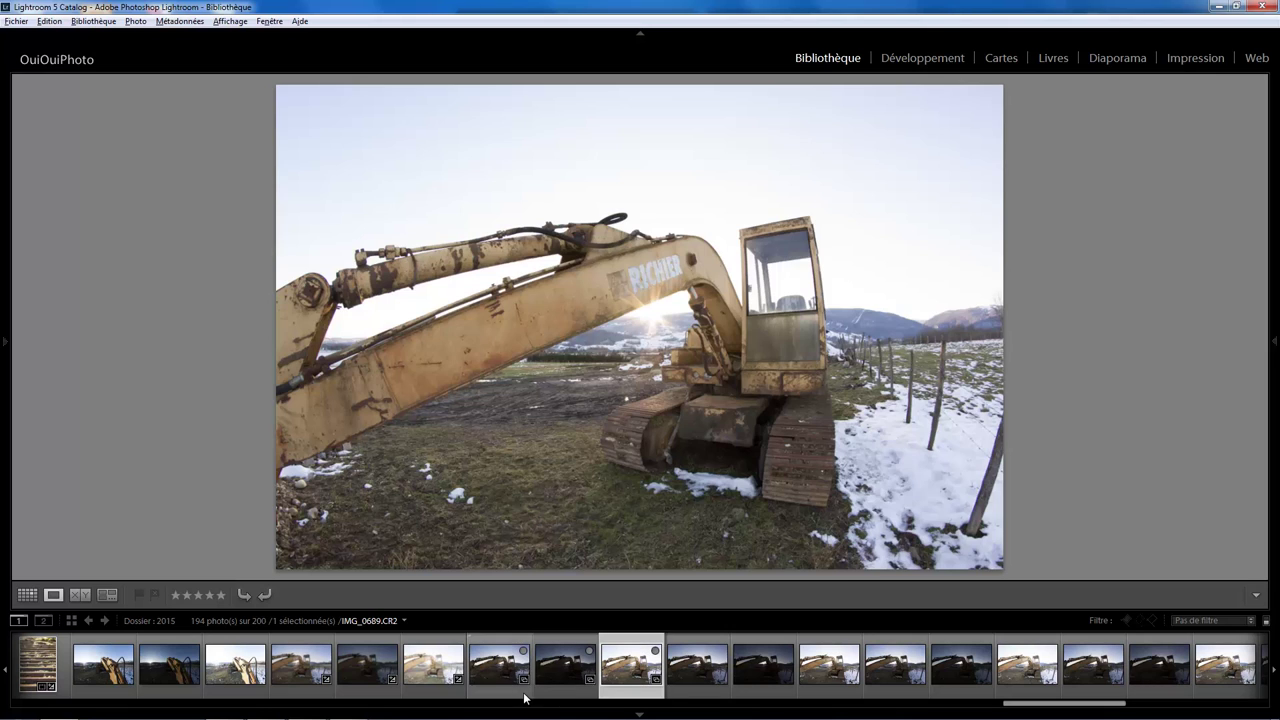
click(512, 694)
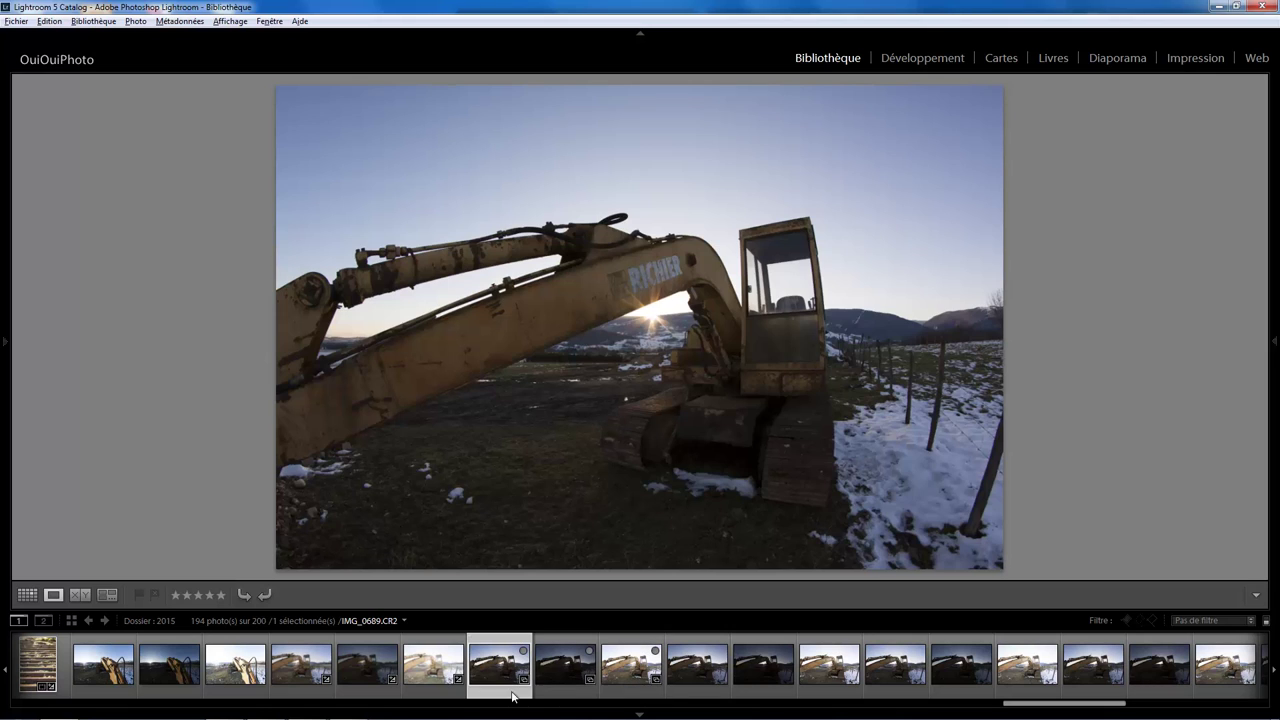
click(640, 690)
click(515, 692)
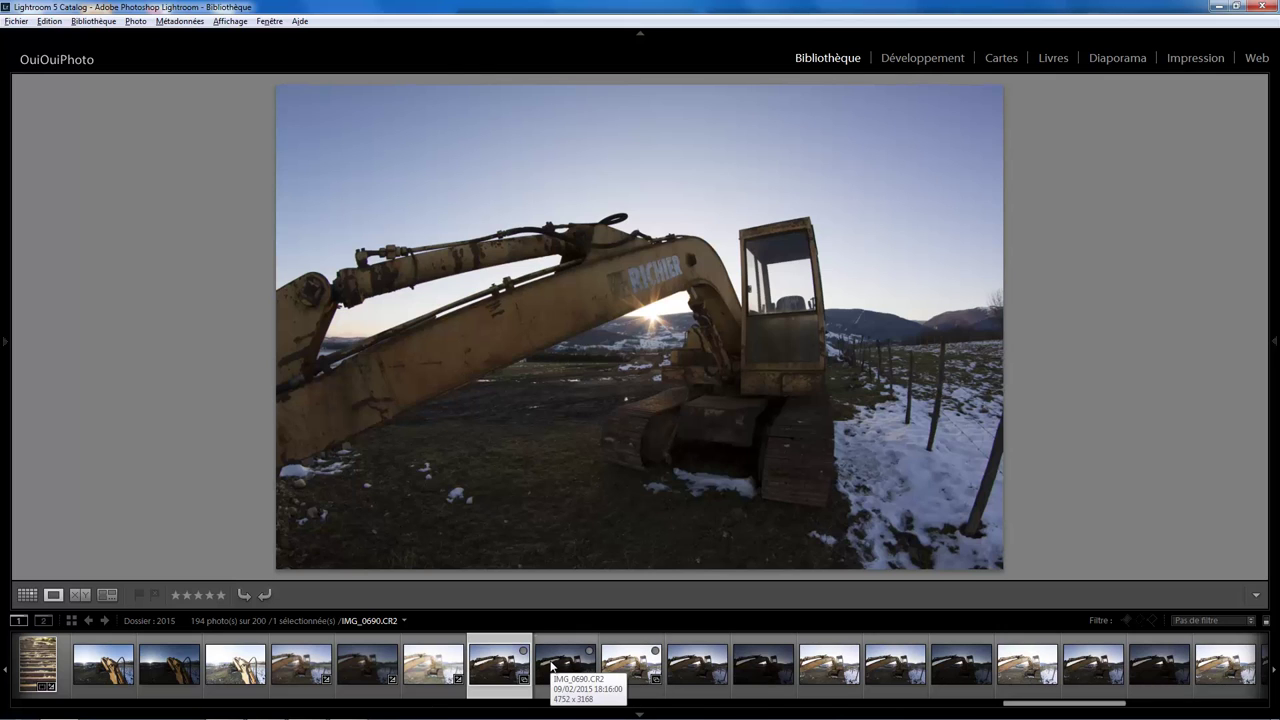
click(632, 698)
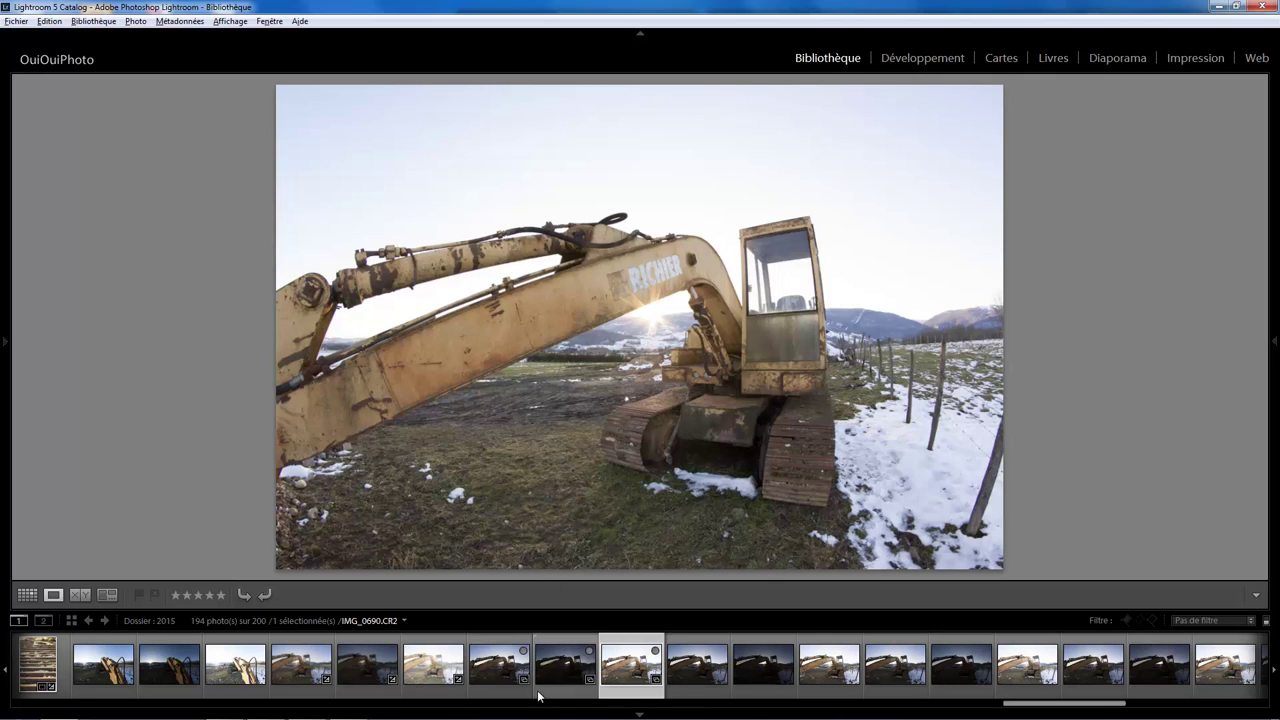
click(505, 693)
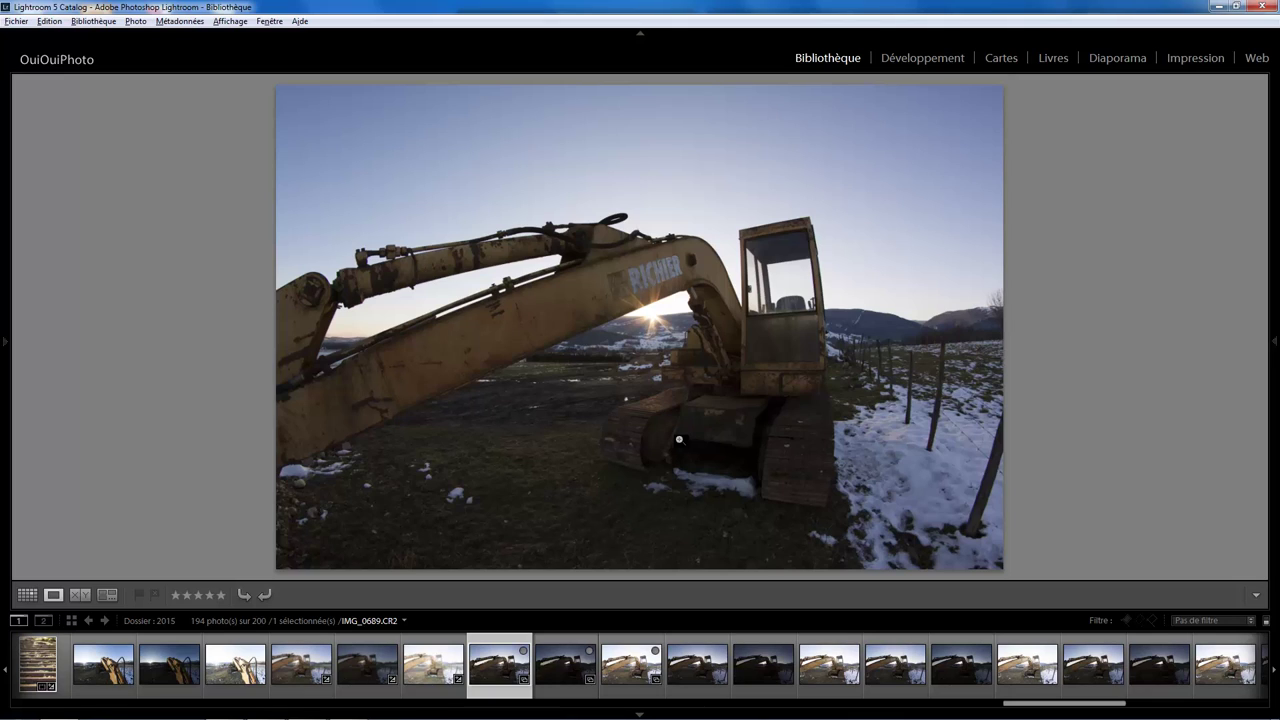
- Select all three exposures and bring up the LR/Enfuse exposure-fusion dialog
shift+click(631, 690)
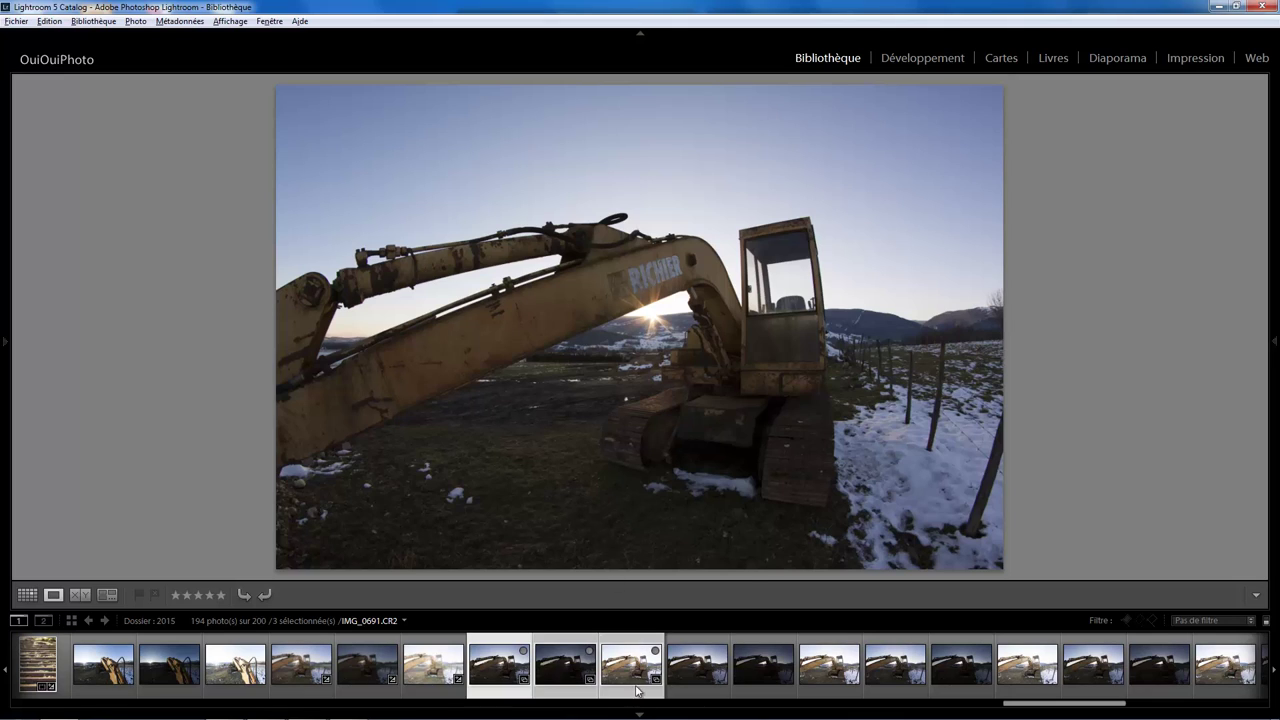
click(15, 22)
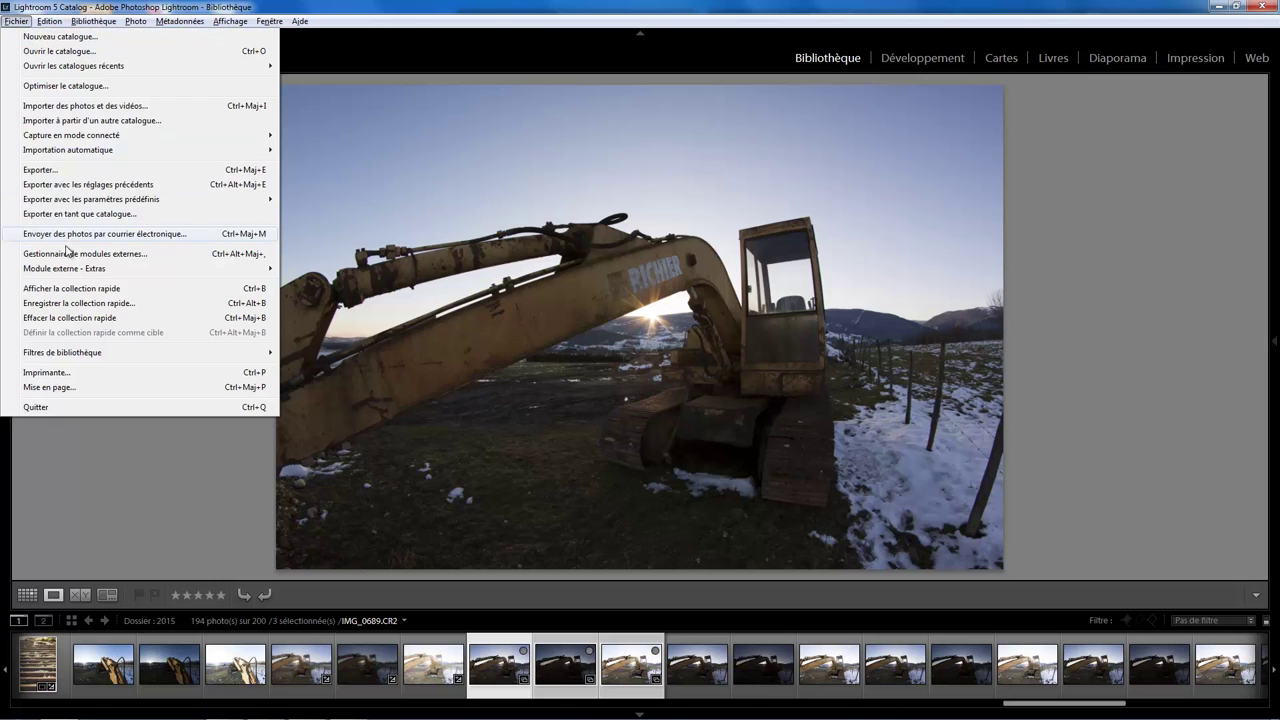
mouse_move(64, 268)
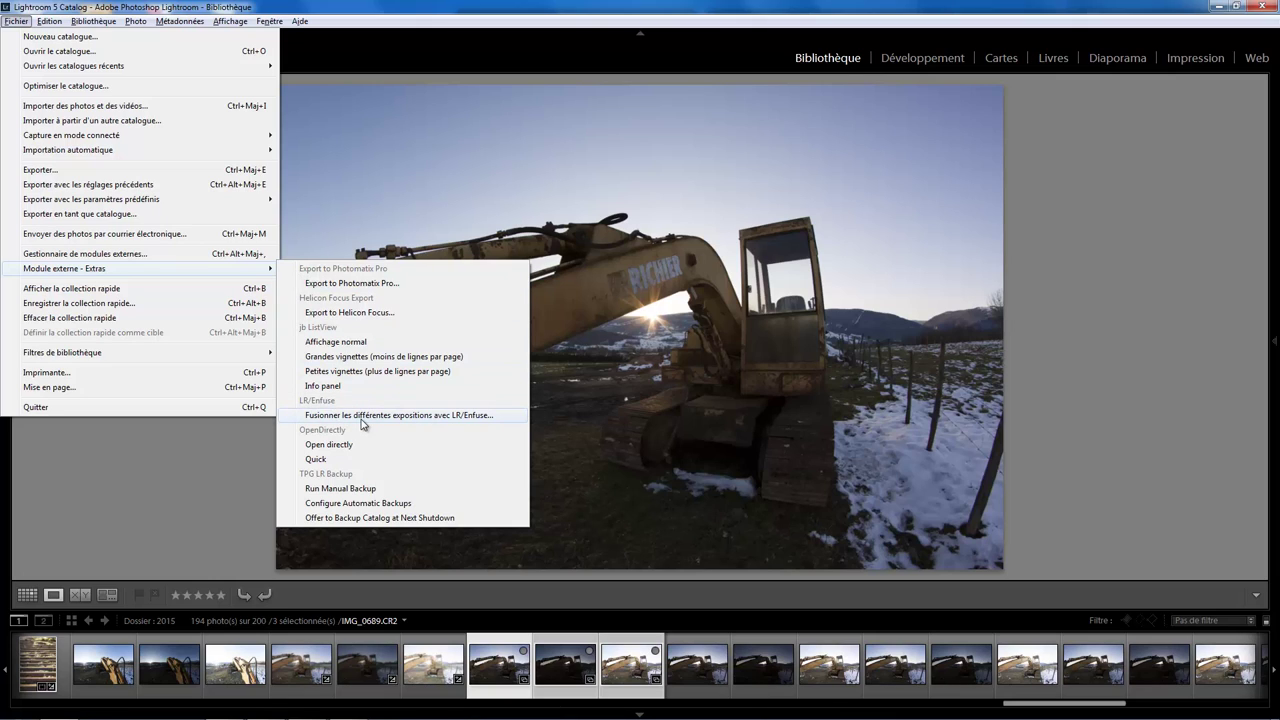
click(432, 416)
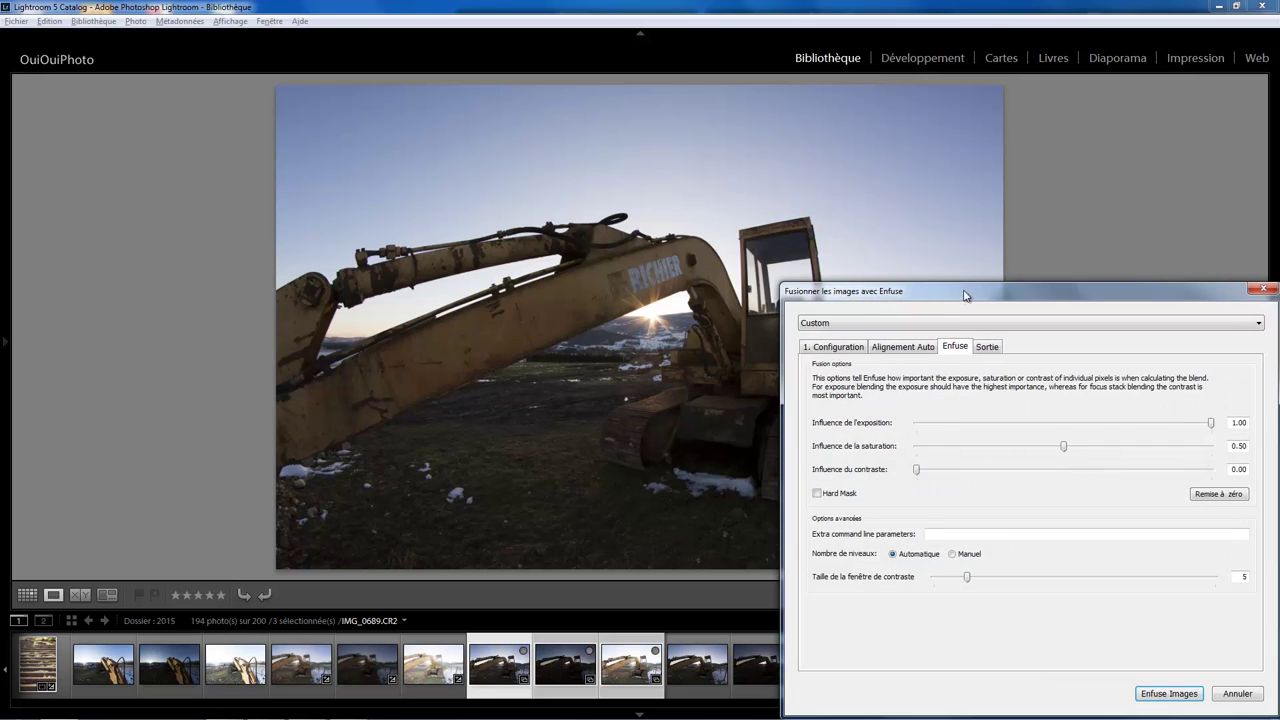
- Review the Enfuse alignment, weighting and 16-bit TIFF output settings, then run the fusion
drag(963, 291, 713, 176)
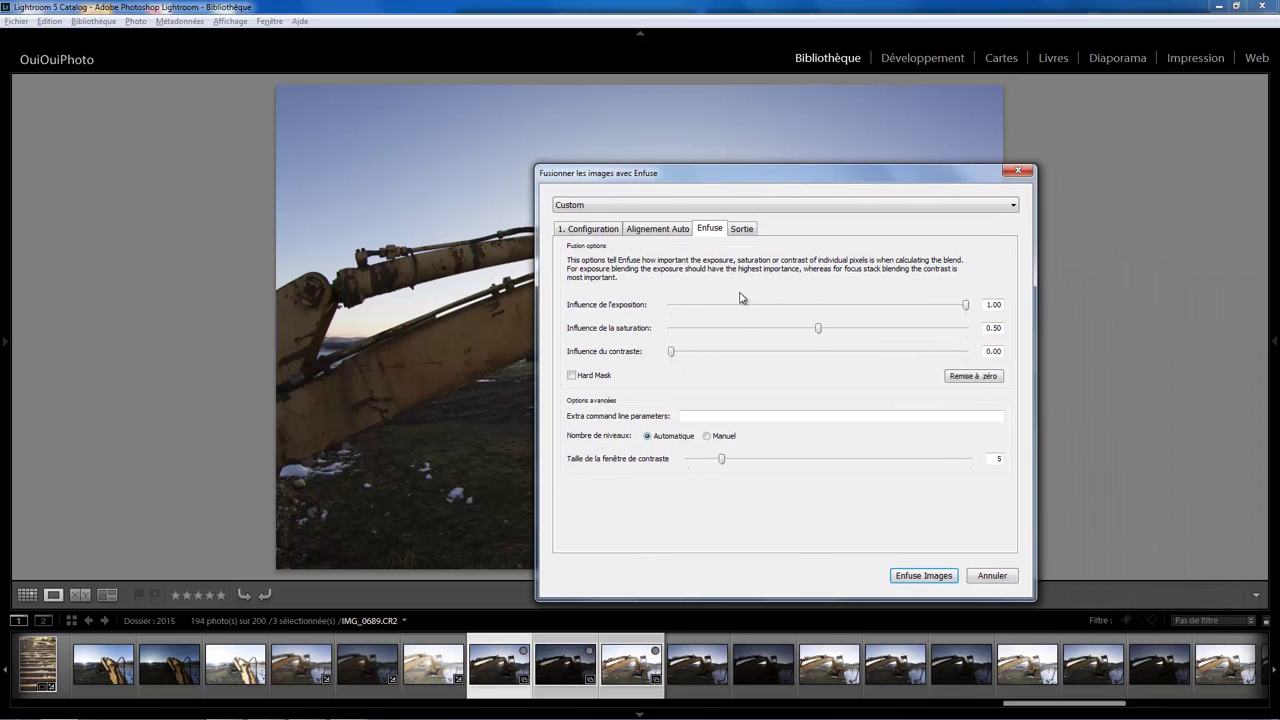
click(583, 226)
click(645, 230)
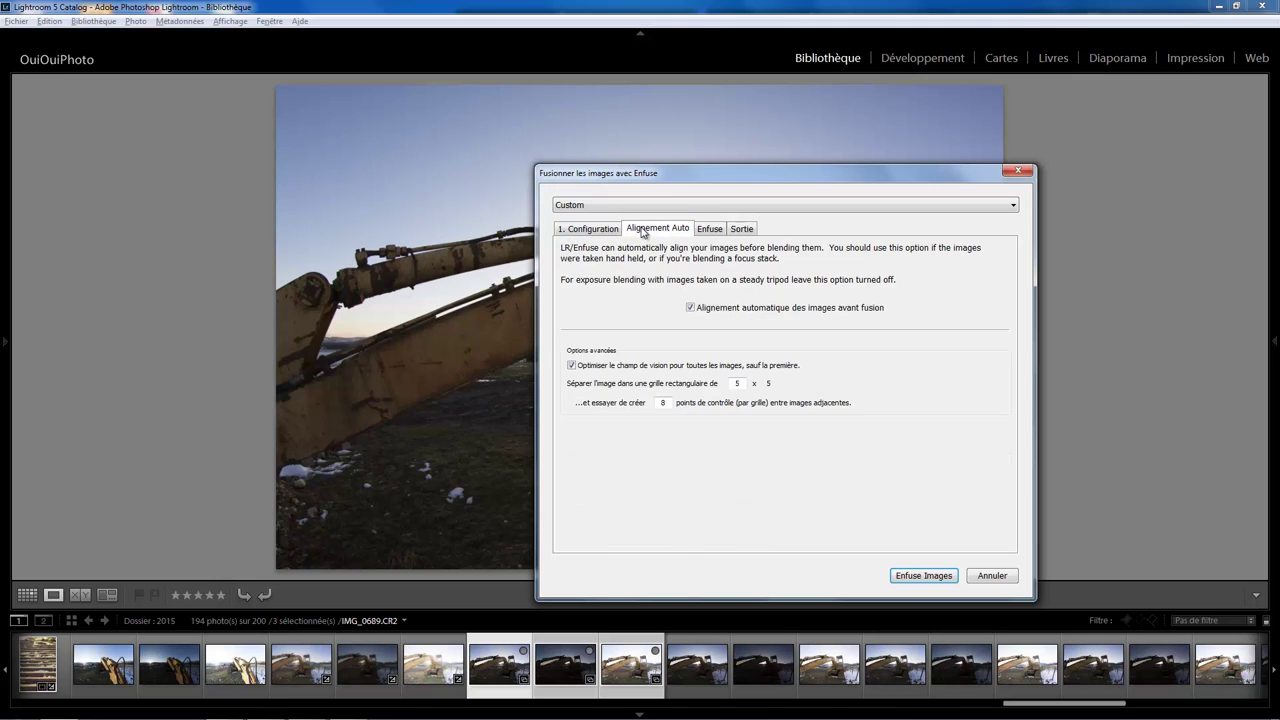
click(705, 310)
click(711, 229)
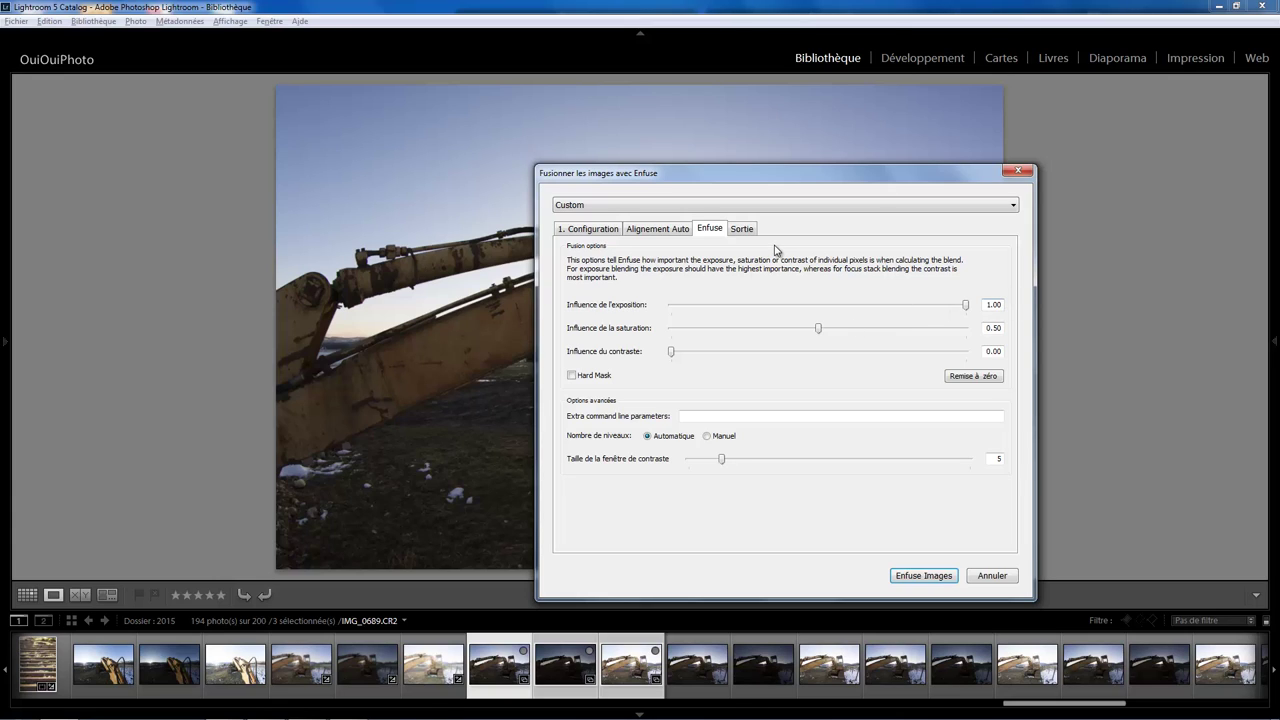
click(746, 234)
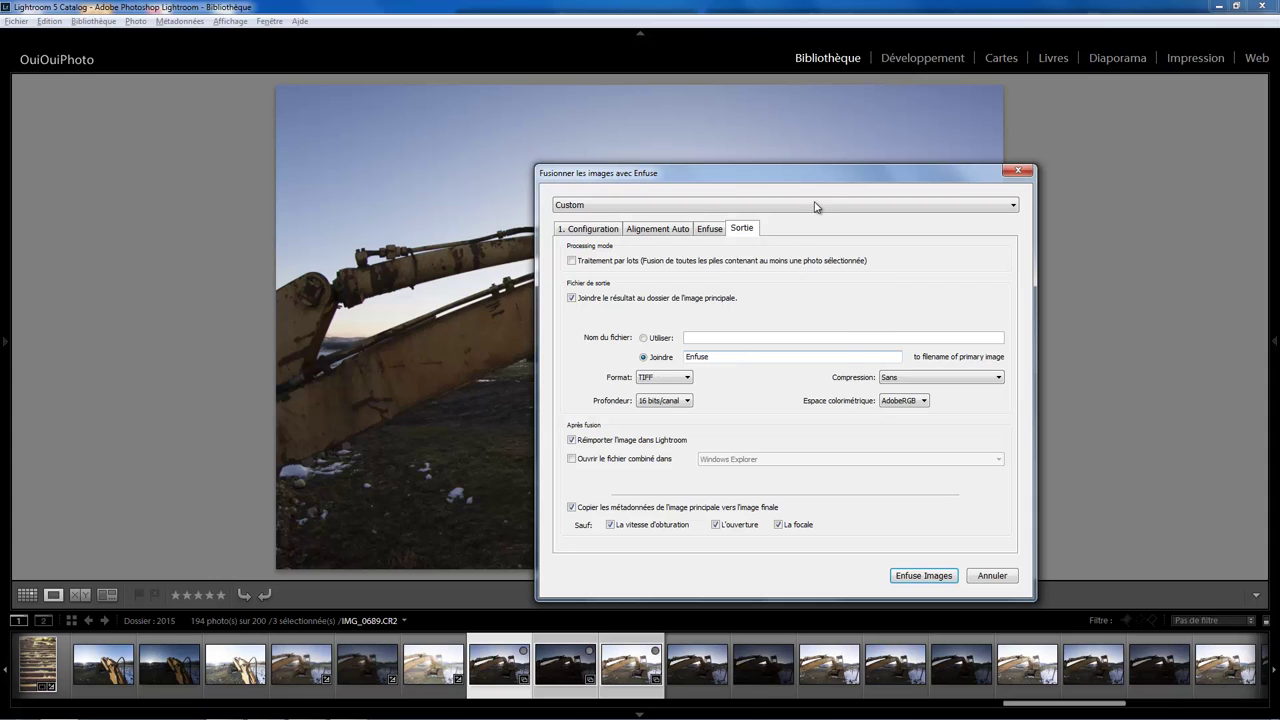
click(924, 576)
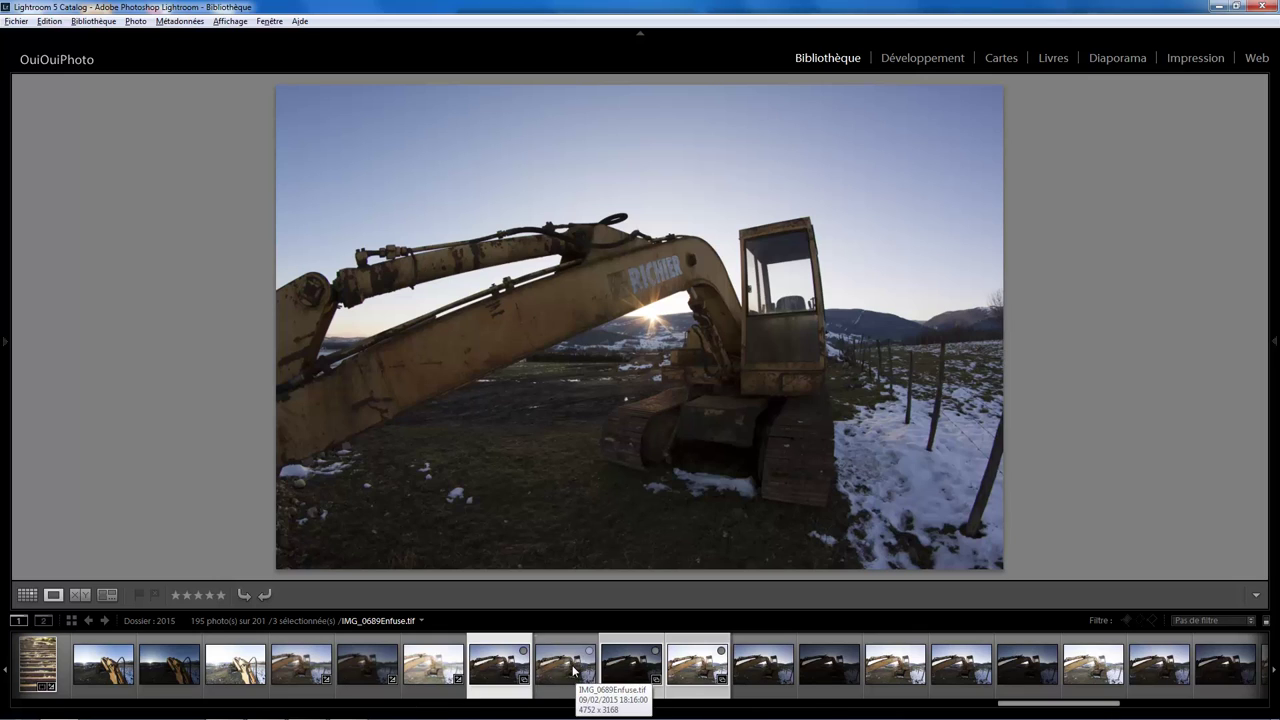
- Stack IMG_0689Enfuse.tif with its three sources and show the fused image enlarged without filmstrip
click(521, 694)
shift+click(694, 690)
right_click(696, 690)
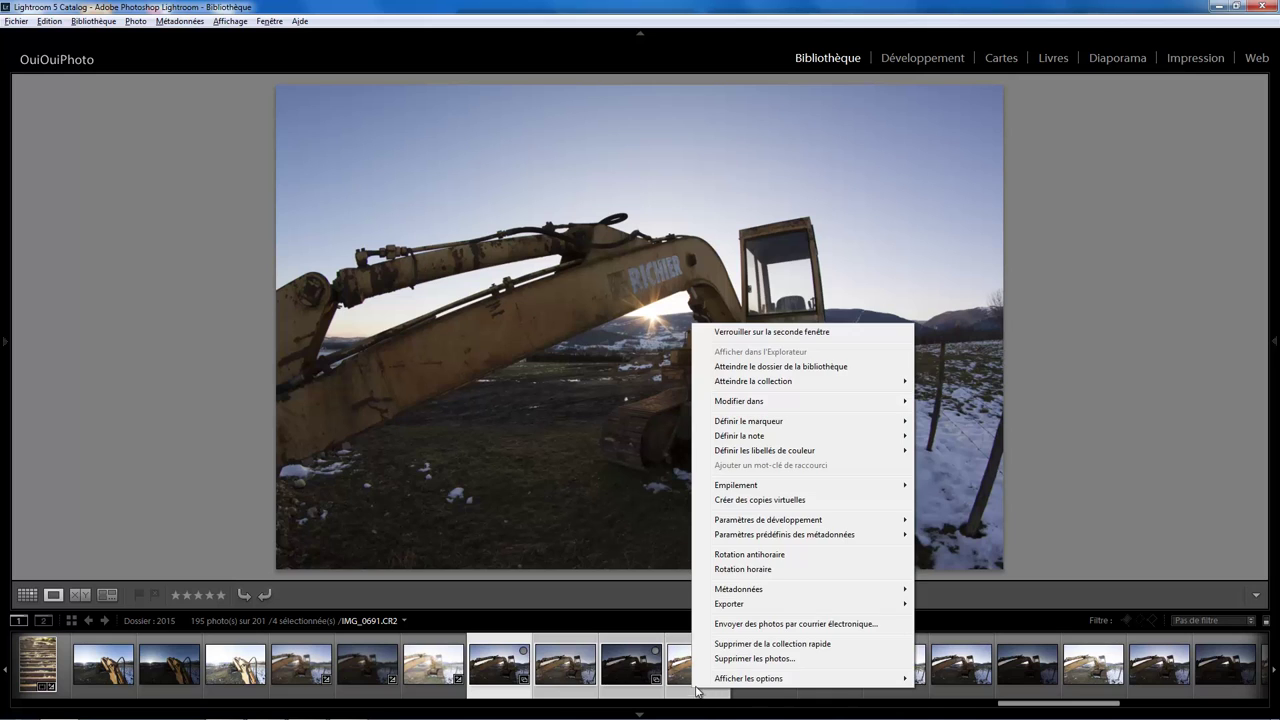
mouse_move(800, 485)
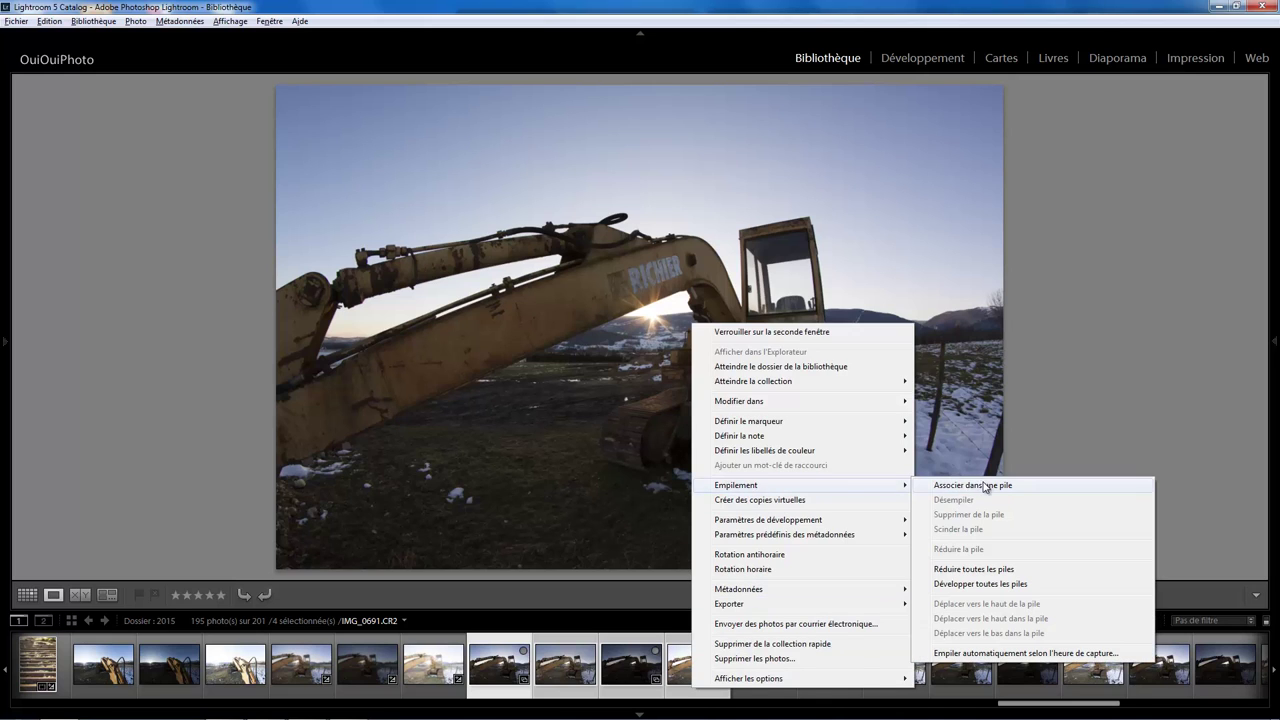
click(986, 487)
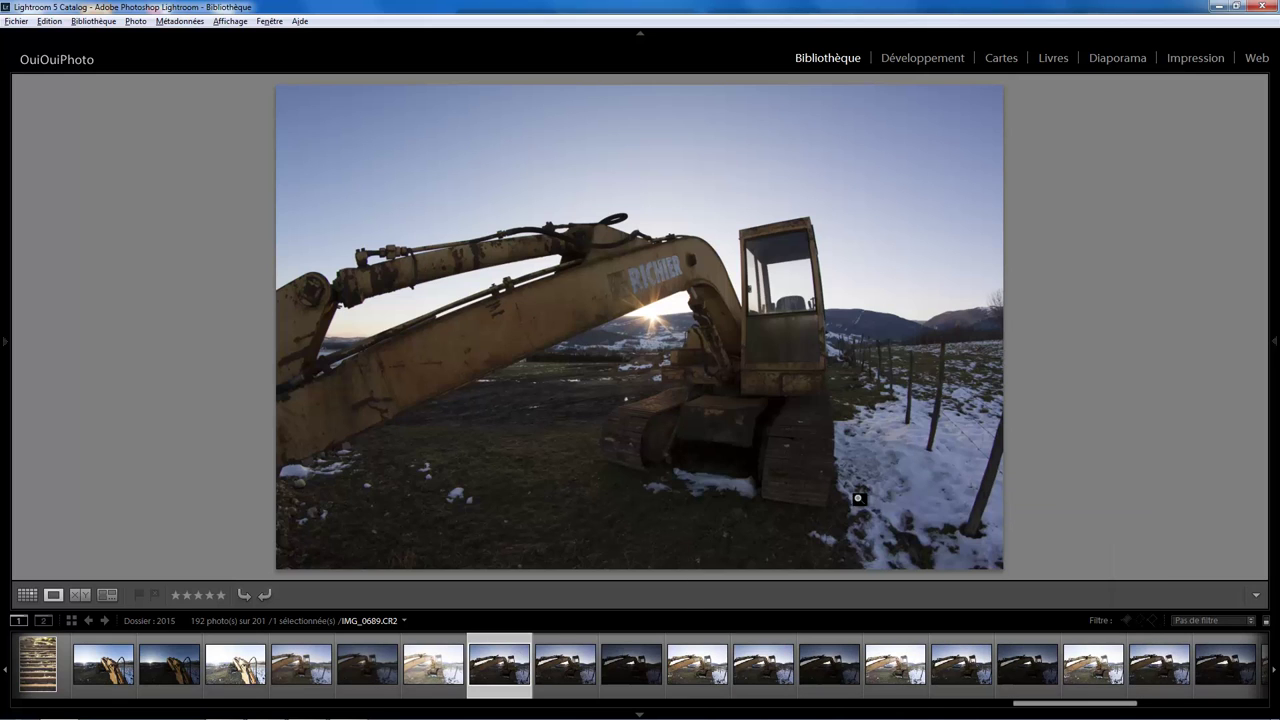
click(481, 657)
click(549, 656)
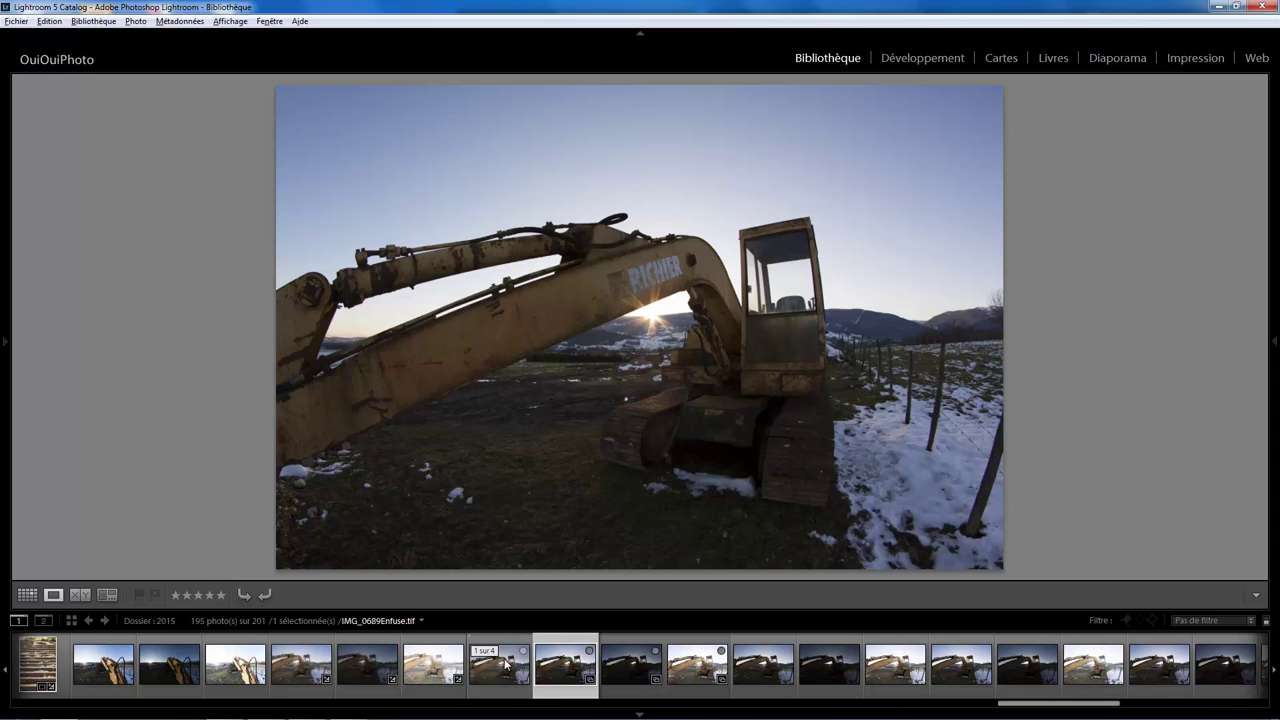
click(506, 664)
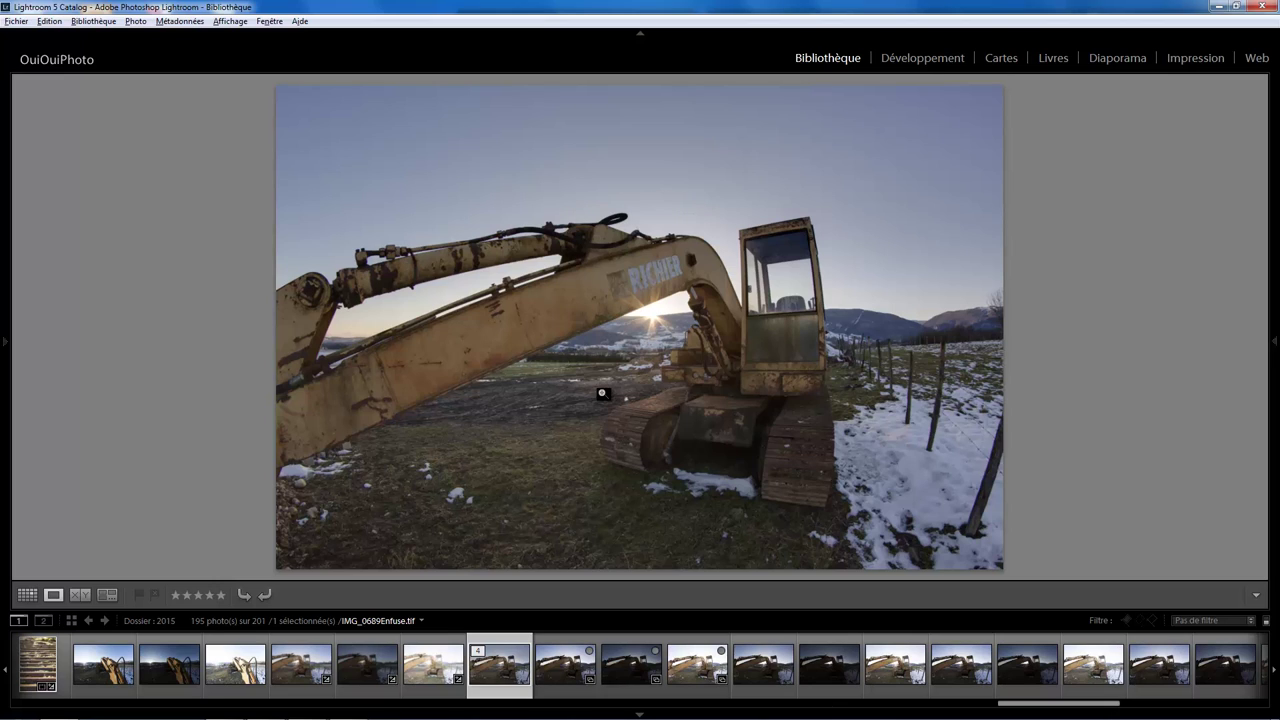
click(640, 711)
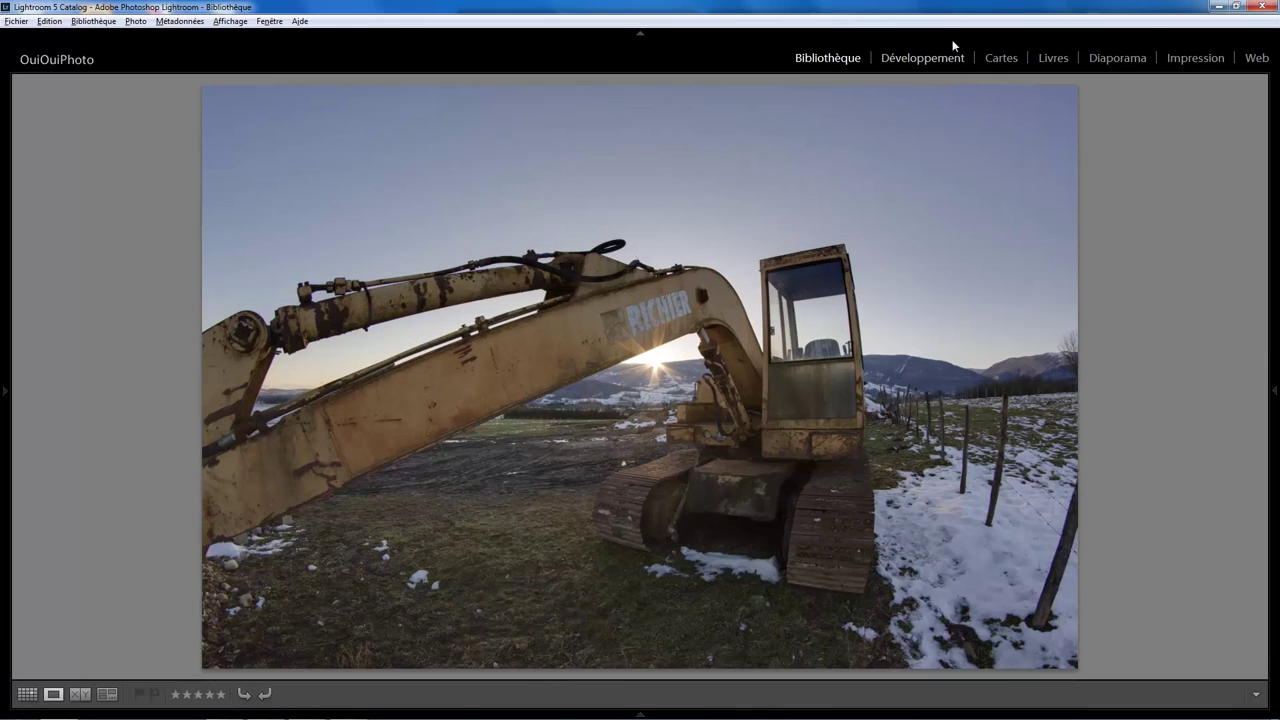
- Move the fused image into Develop with left panels hidden and Lens Corrections in view
click(933, 58)
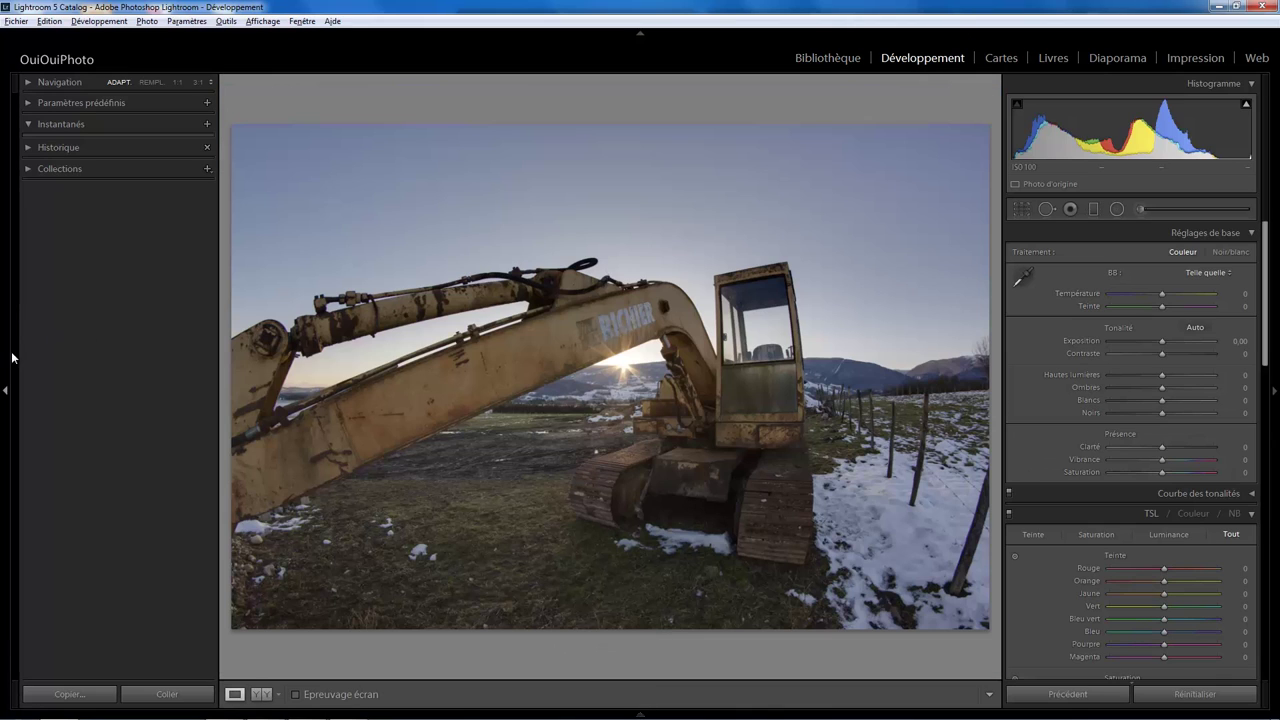
click(4, 394)
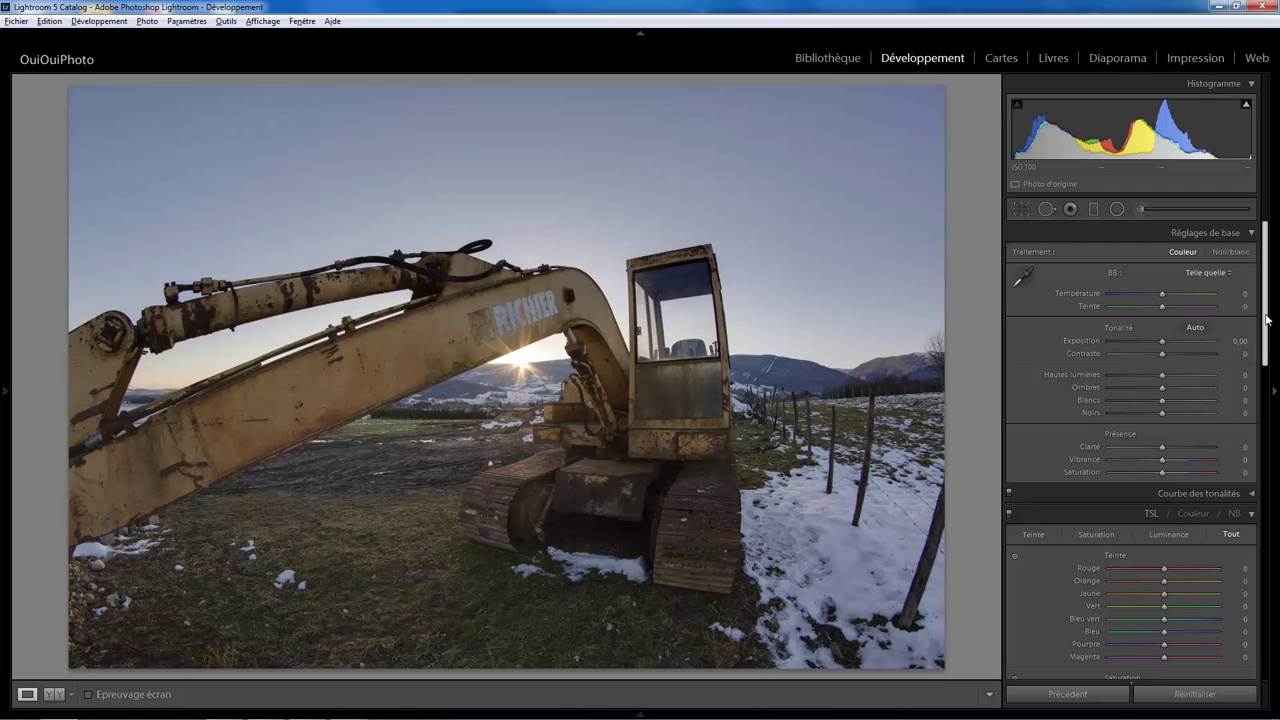
drag(1266, 319, 1241, 568)
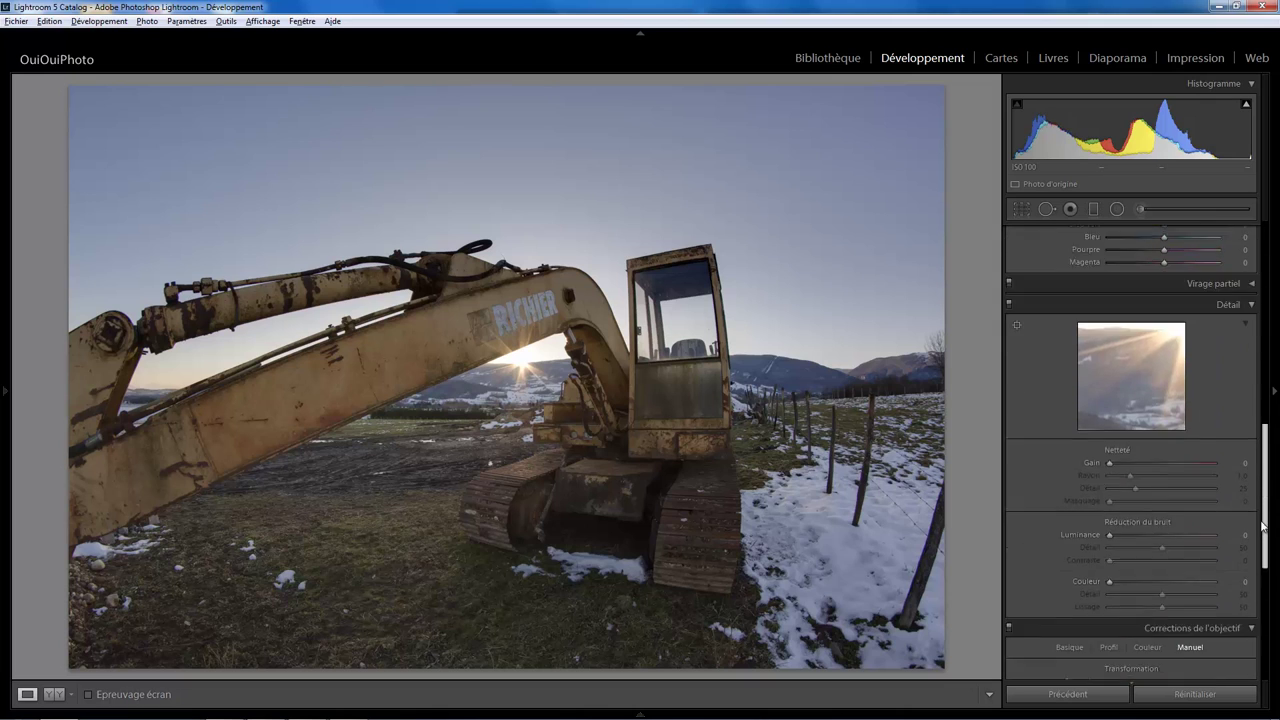
- Apply manual lens corrections: Distortion +100, Constrain Crop on, Vertical +24
click(1163, 501)
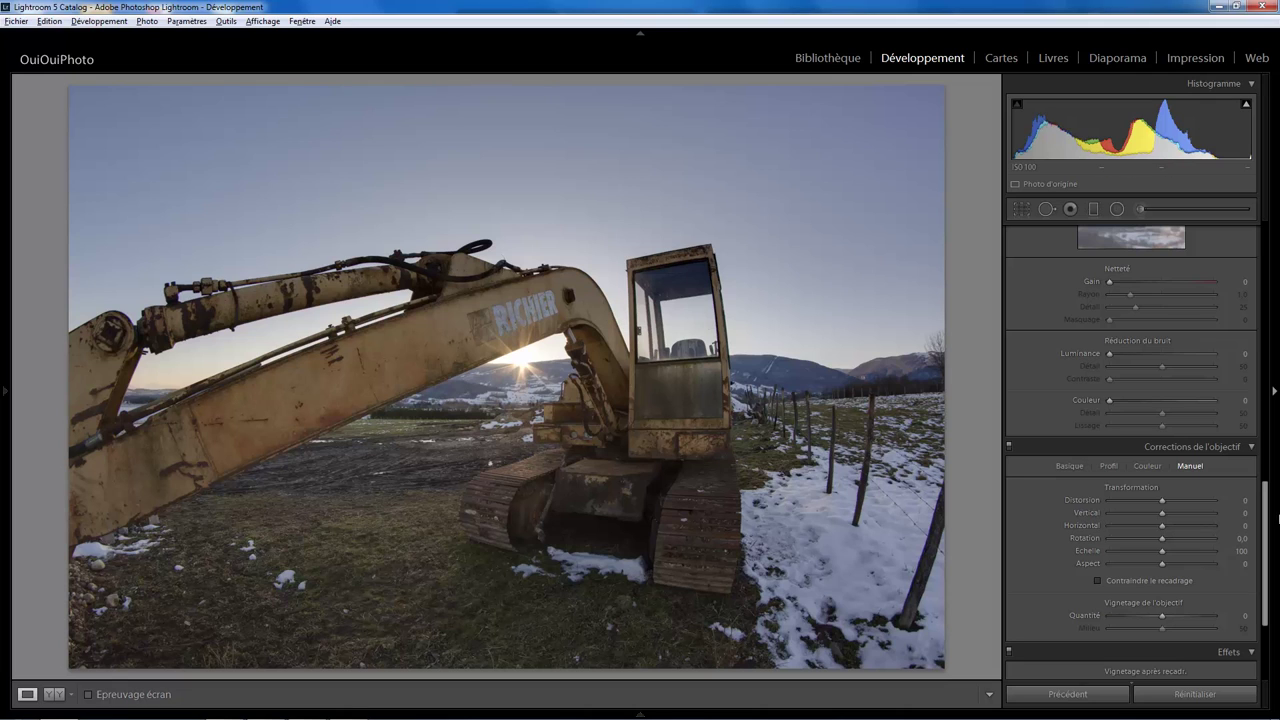
click(1155, 500)
click(1162, 500)
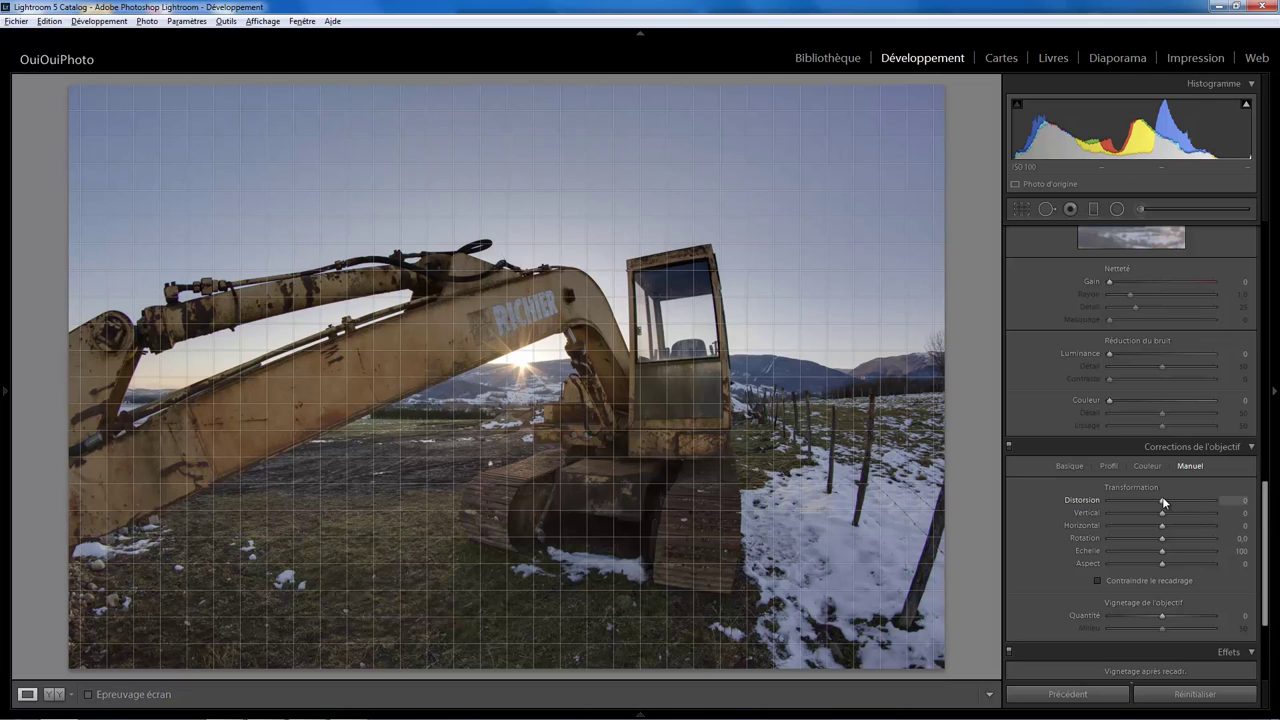
drag(1162, 500, 1217, 501)
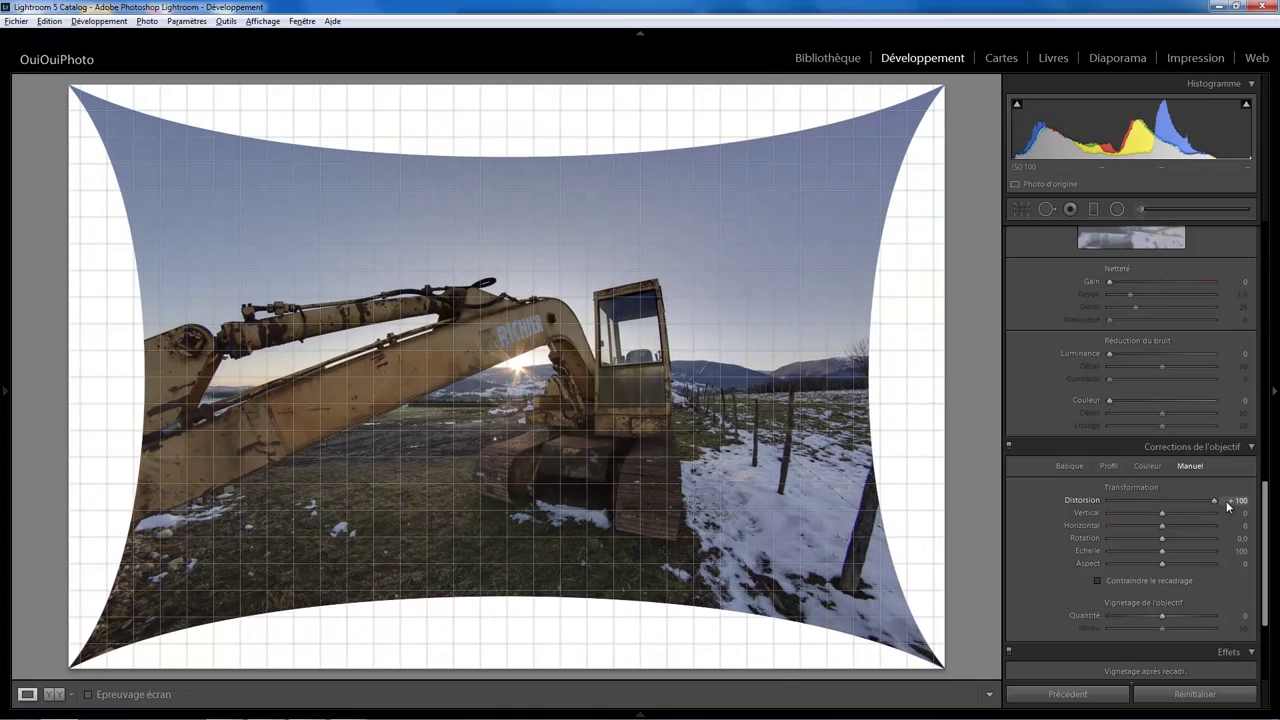
click(1100, 580)
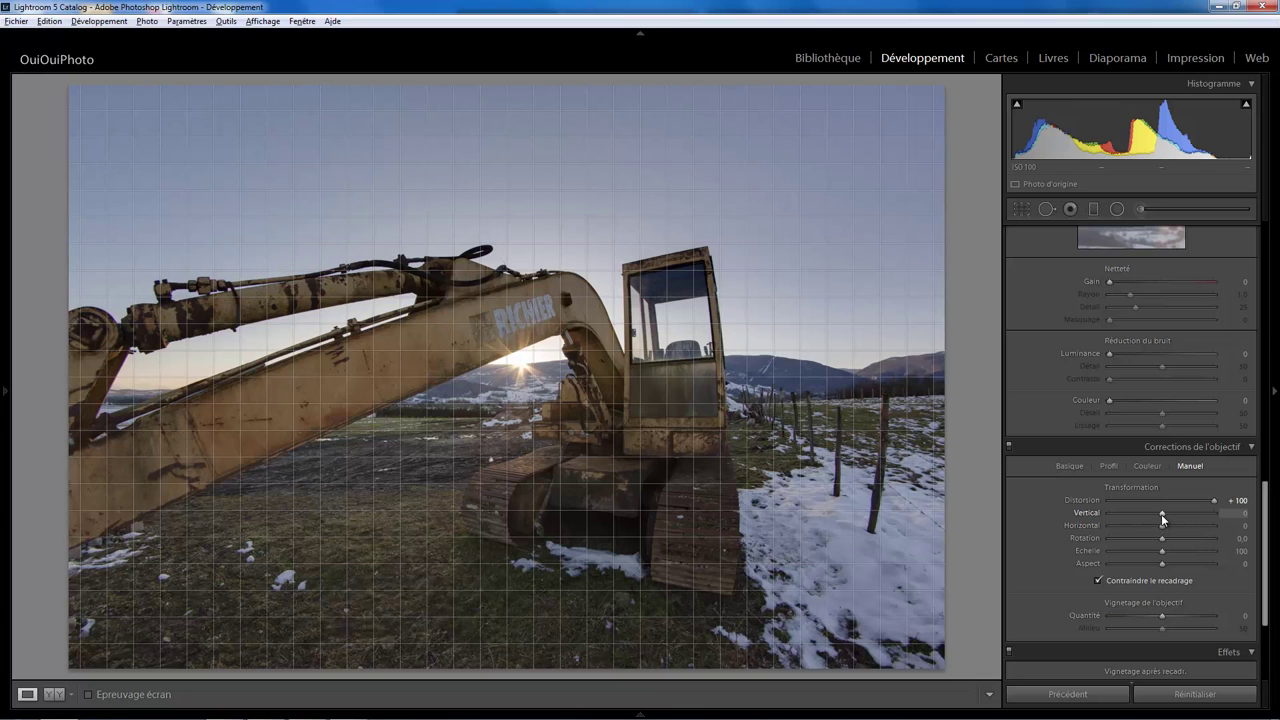
drag(1161, 514, 1173, 512)
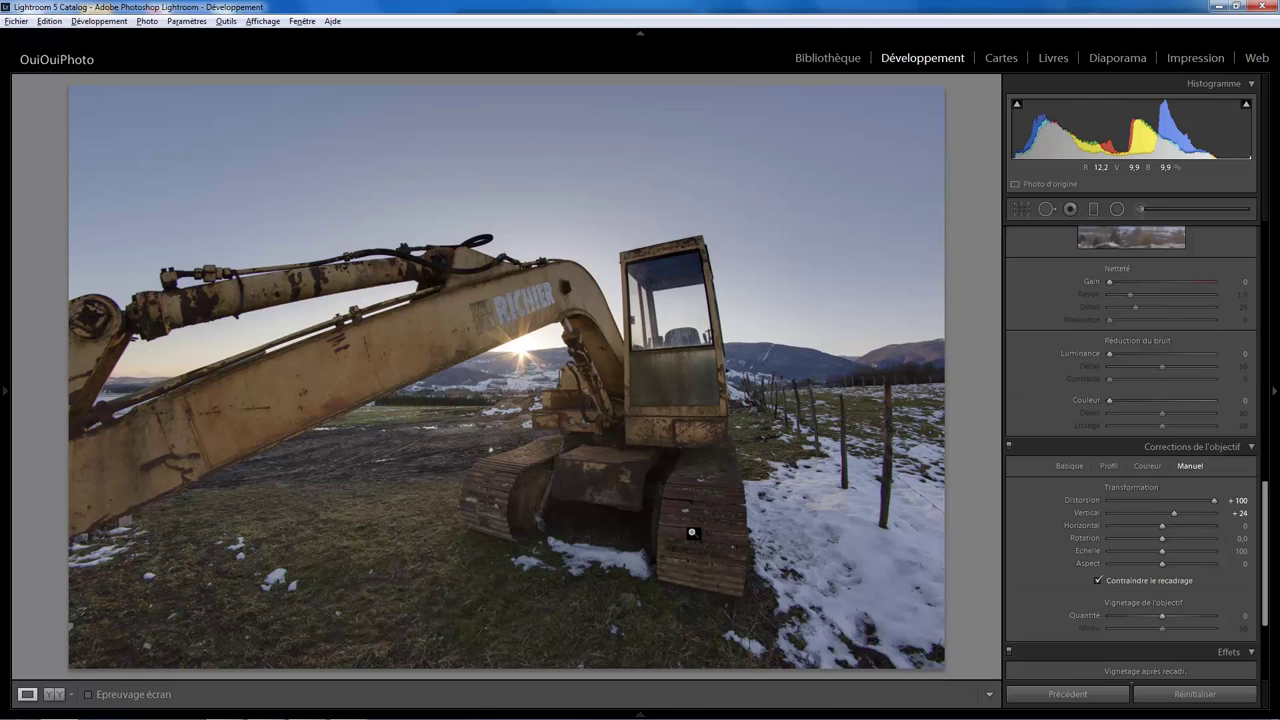
- Tighten the crop around the excavator, apply it, and set Saturation to +30
click(1021, 209)
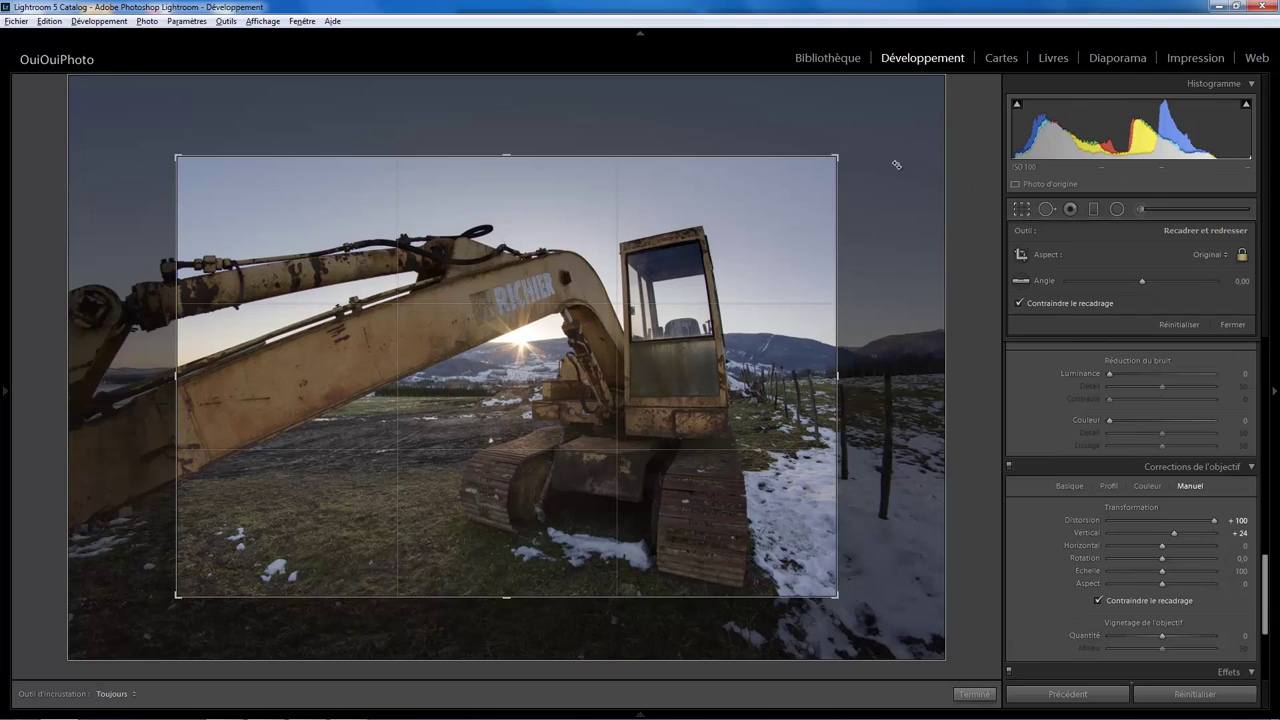
drag(837, 154, 815, 172)
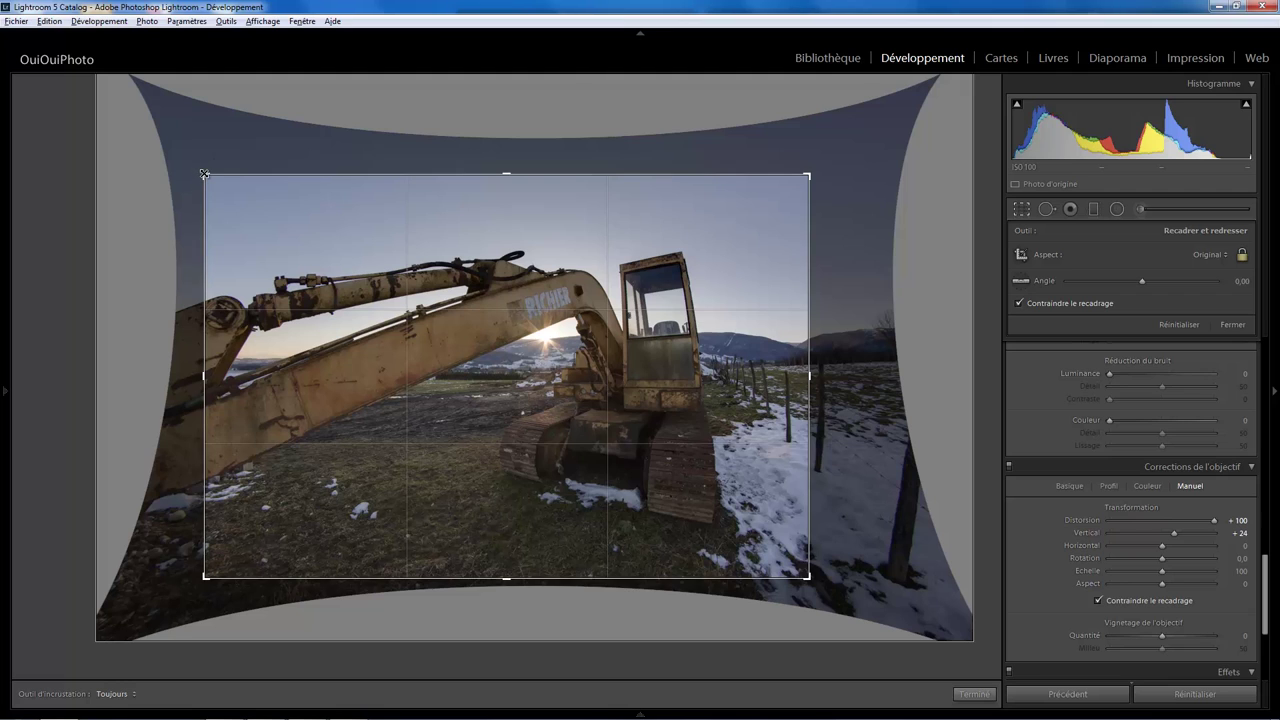
mouse_move(207, 159)
mouse_down()
mouse_move(180, 156)
mouse_move(193, 160)
mouse_up()
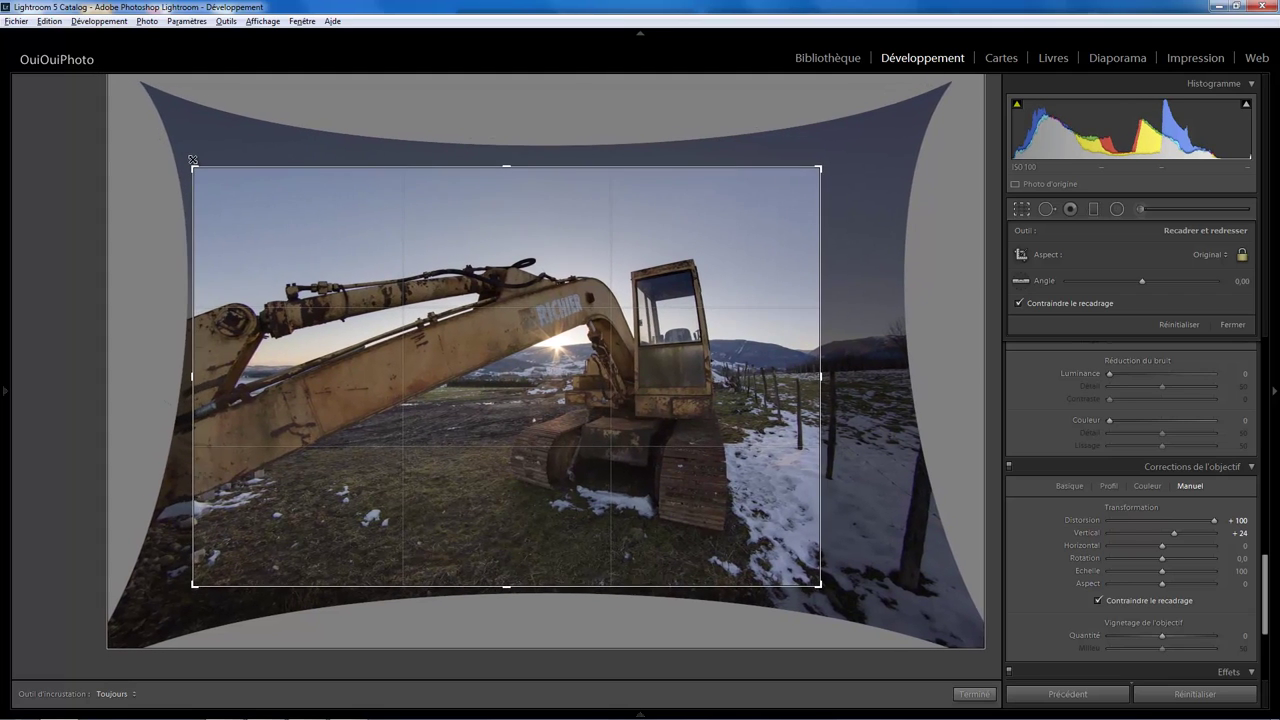
key(Return)
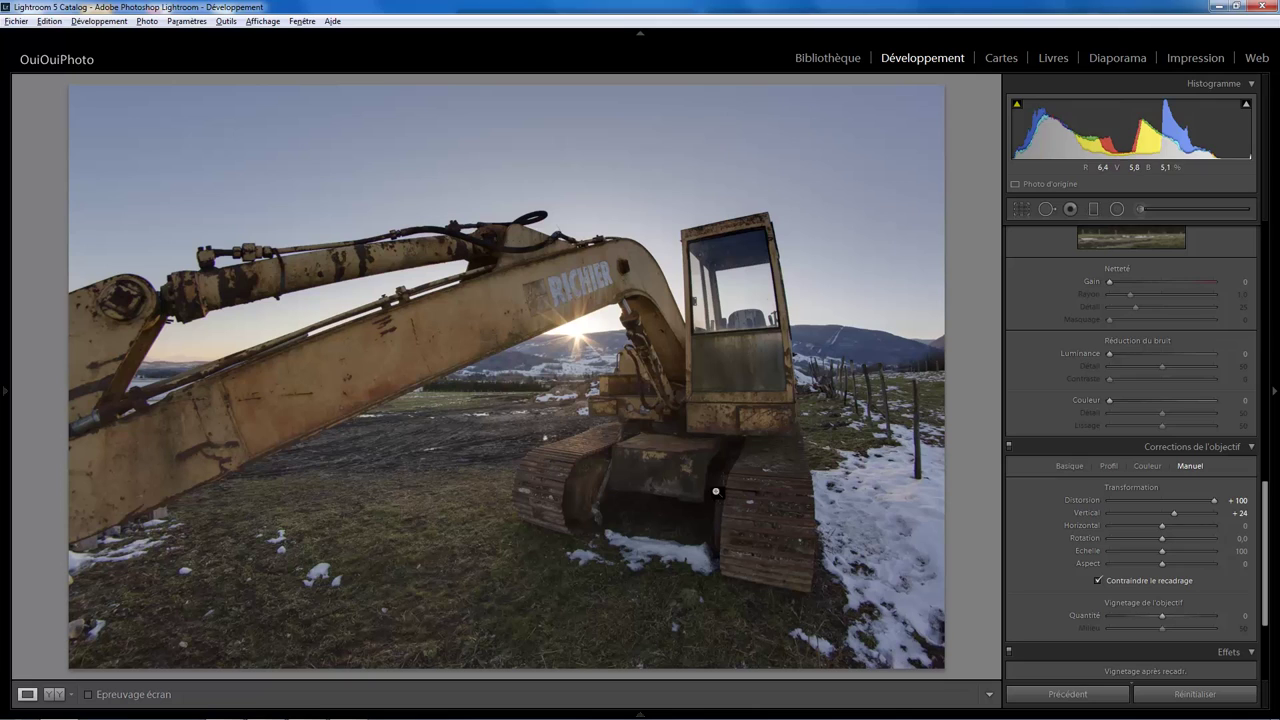
drag(1266, 499, 1266, 249)
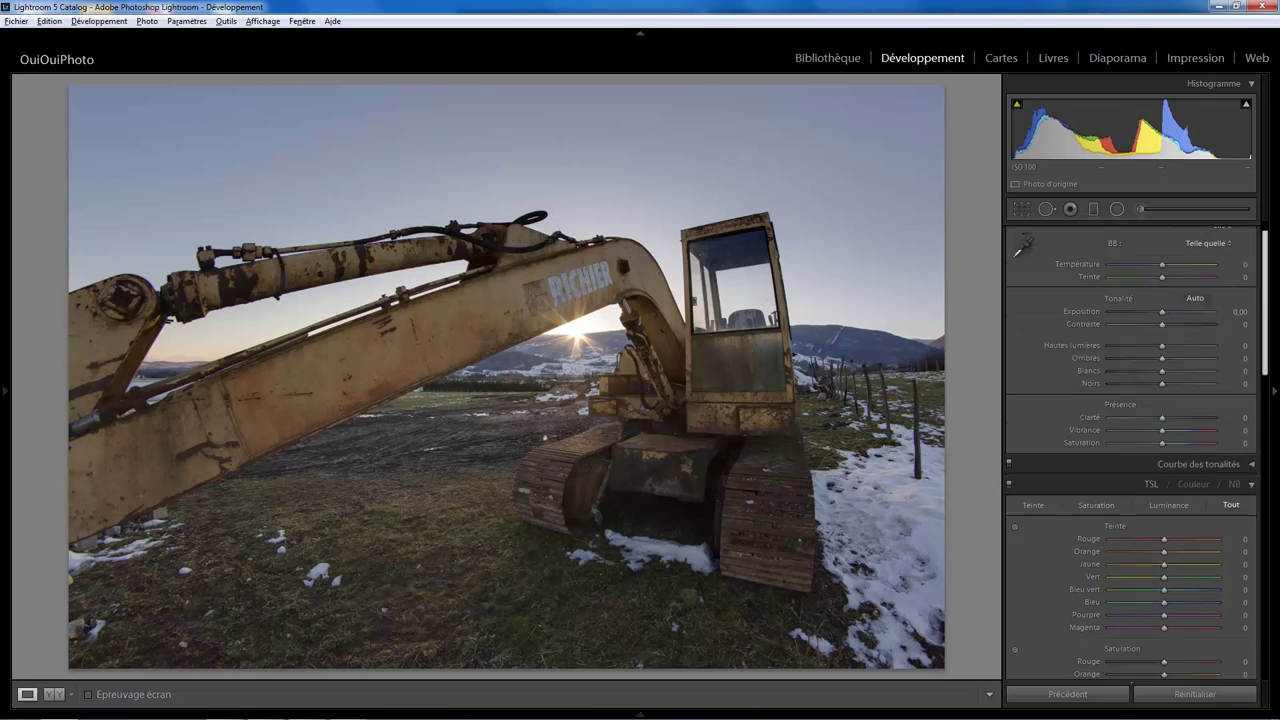
drag(1162, 473, 1176, 472)
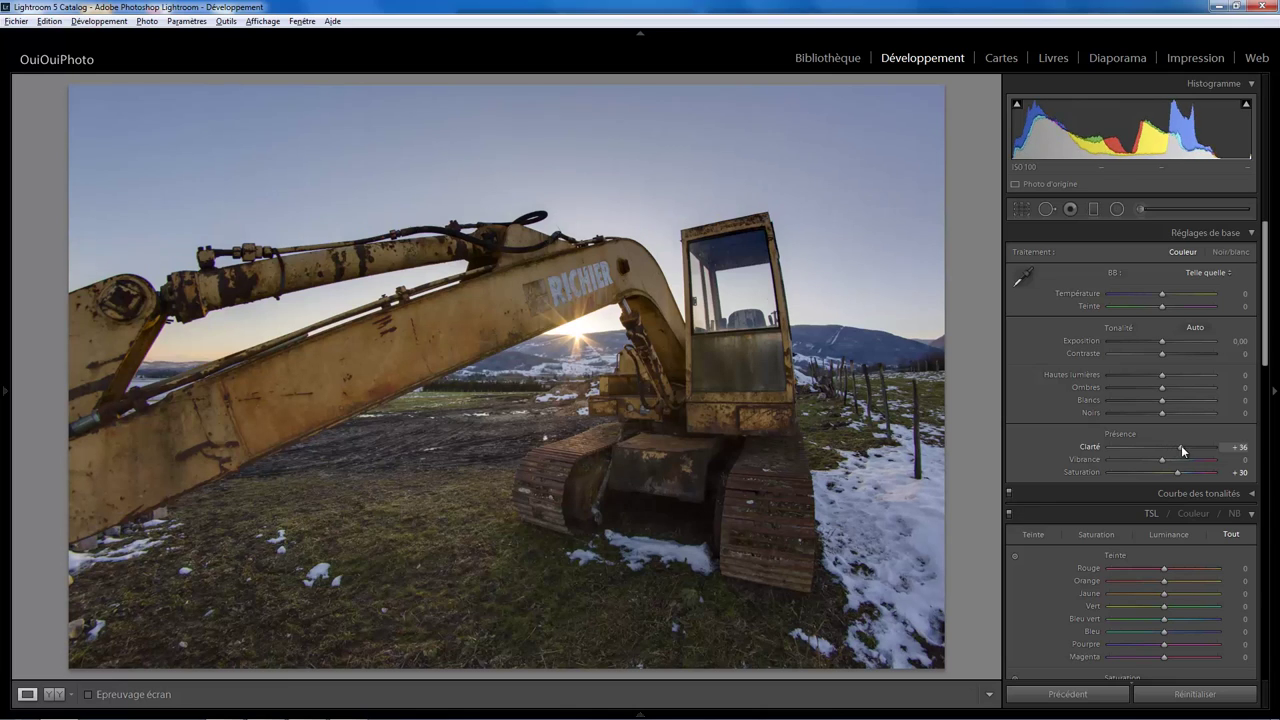
- Preview Clarity at +61, then settle it back at +11
drag(1169, 446, 1193, 446)
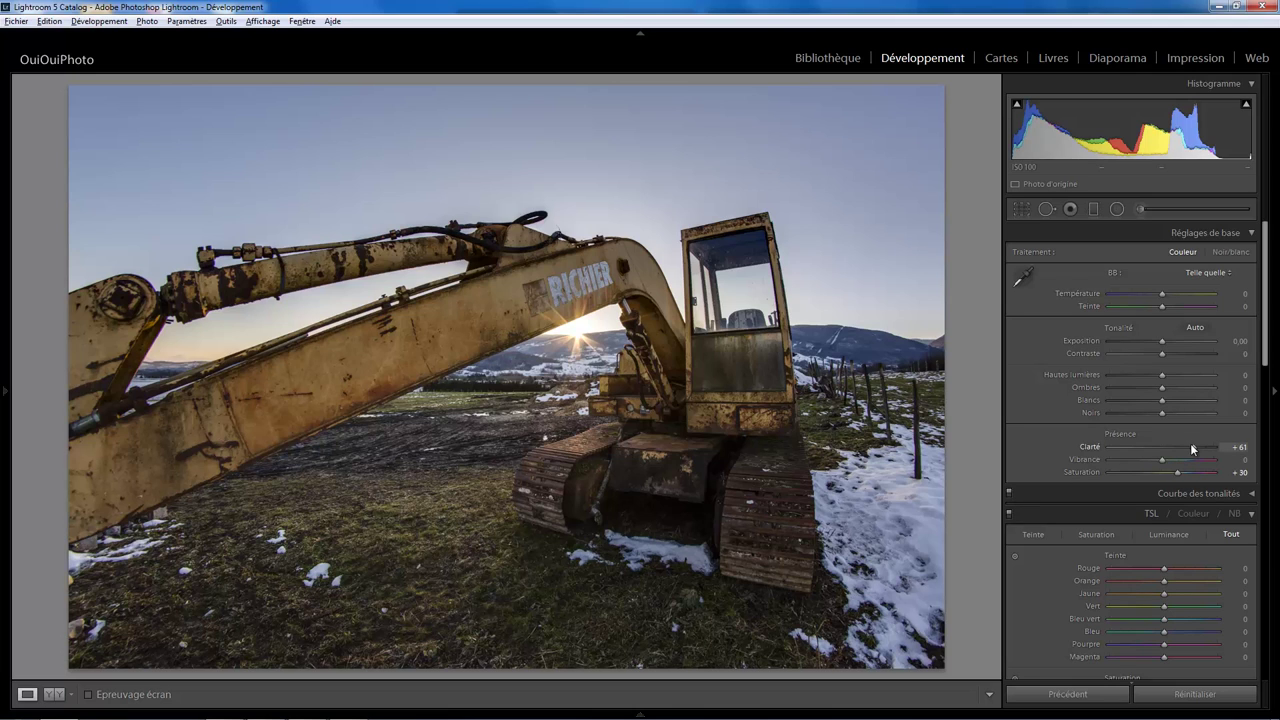
drag(1187, 450, 1164, 447)
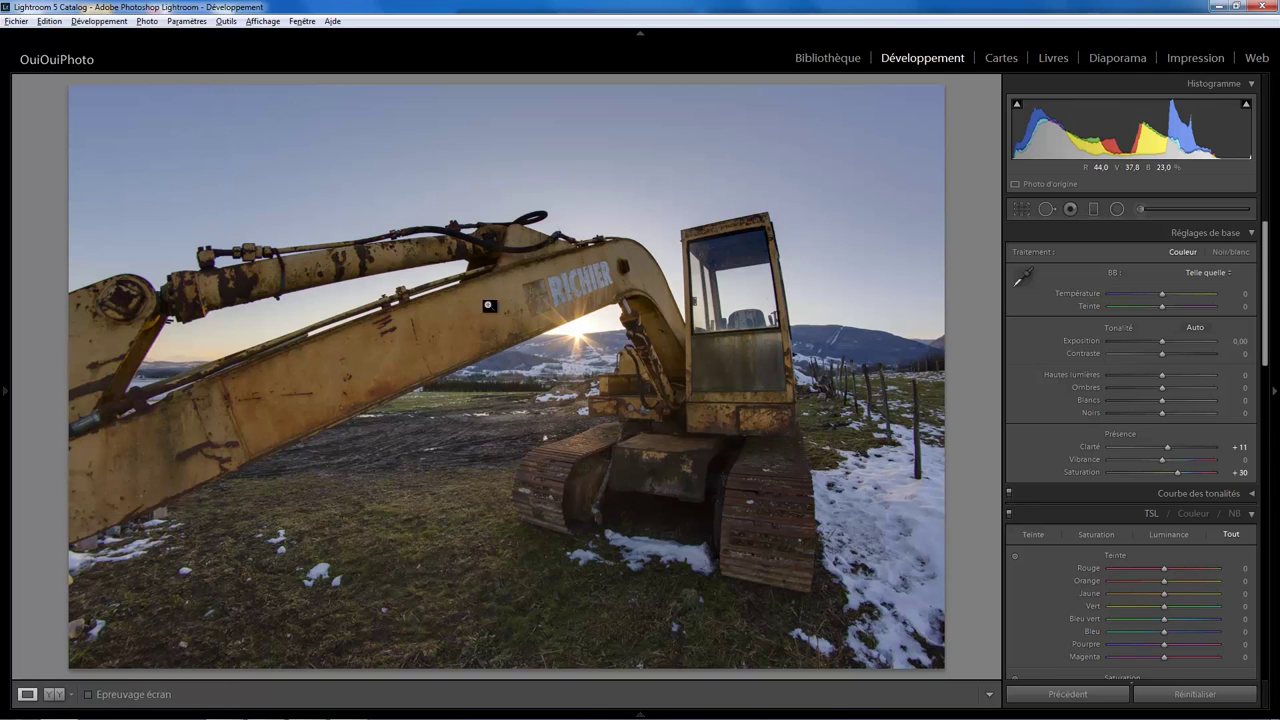
- Add an inverted radial filter over the cab and sun with Exposure +0.90 and Clarity +19
click(1118, 209)
drag(670, 329, 784, 469)
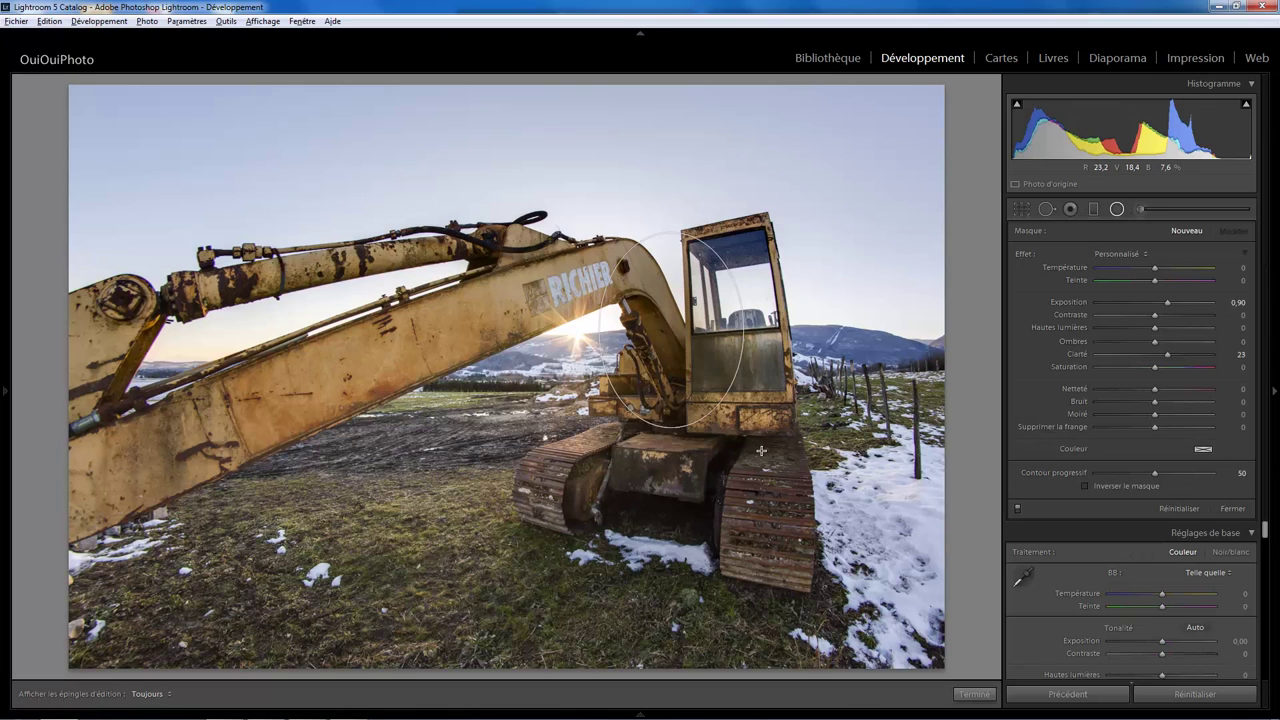
click(1086, 486)
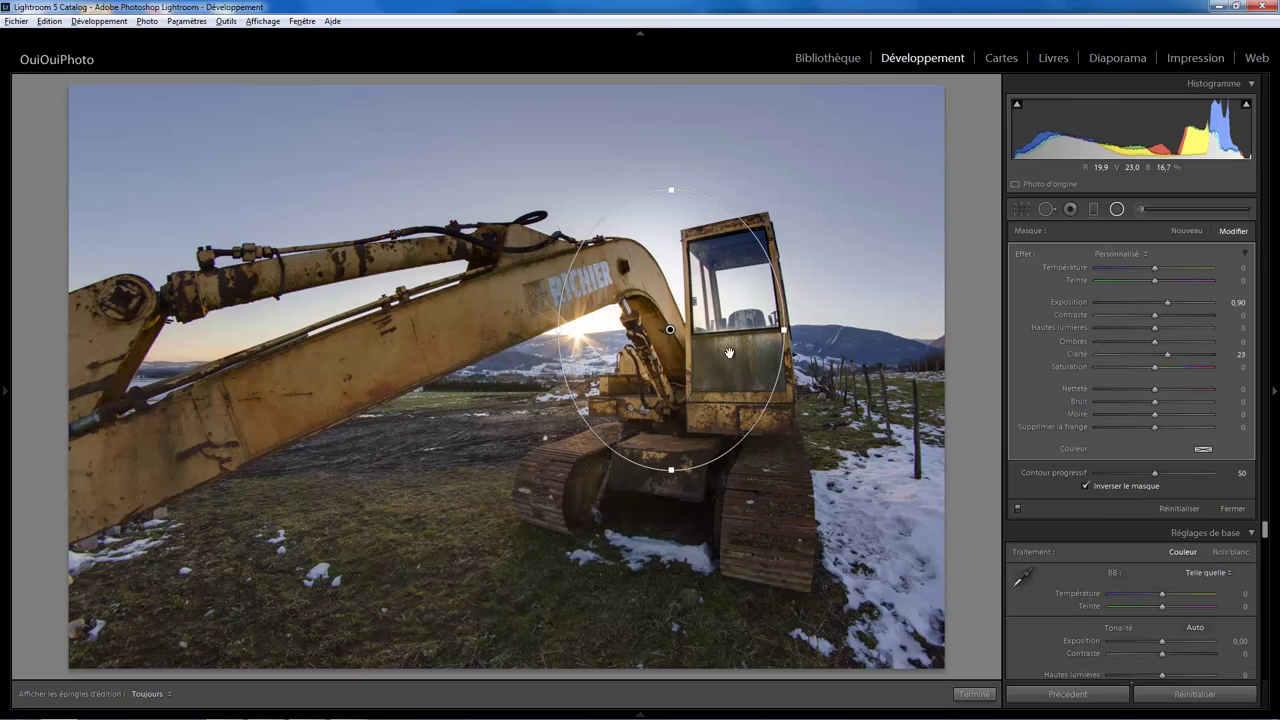
mouse_move(673, 331)
mouse_down()
mouse_move(700, 367)
mouse_move(700, 356)
mouse_up()
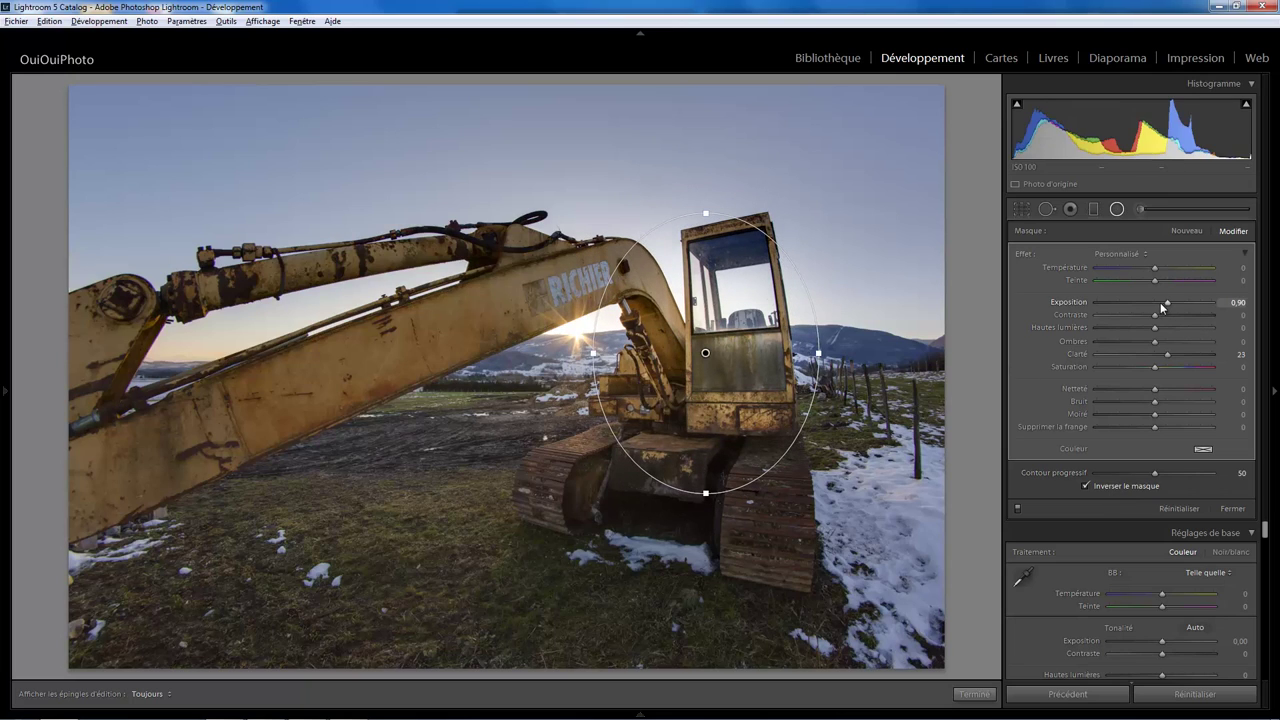
drag(1123, 354, 1161, 355)
click(1117, 210)
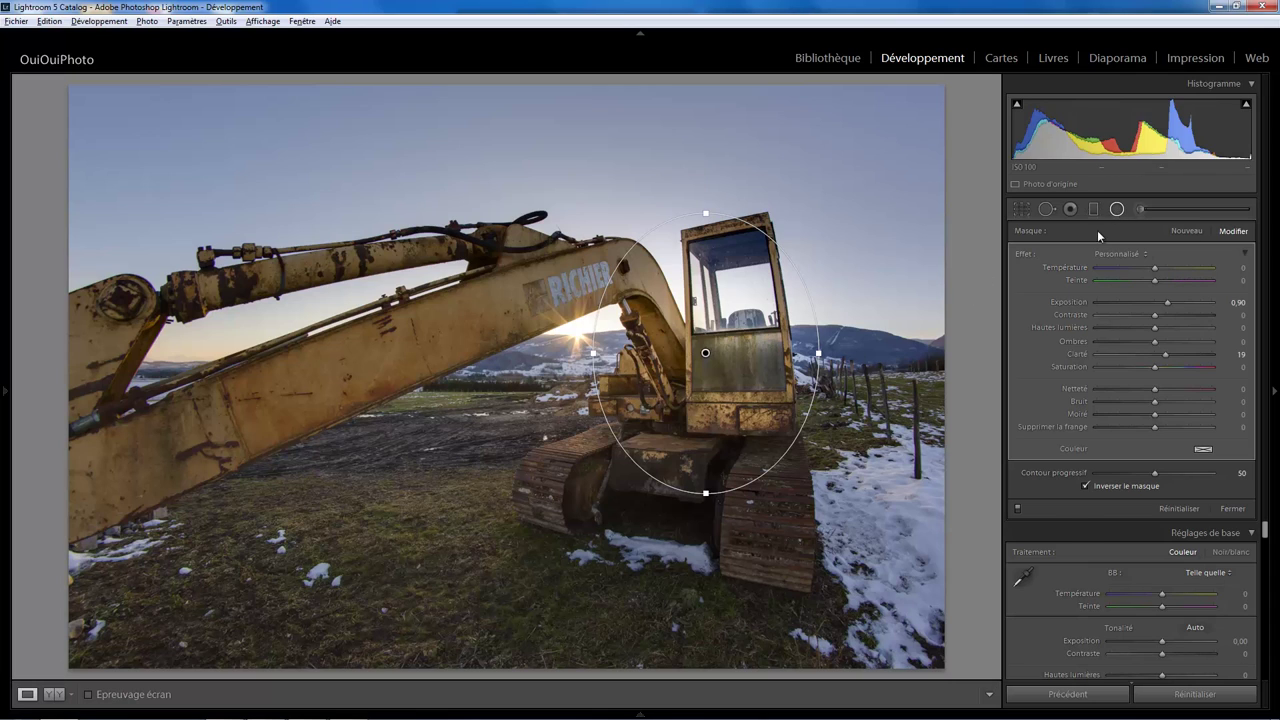
- Draw an inverted radial filter ellipse around the excavator tracks
click(1117, 209)
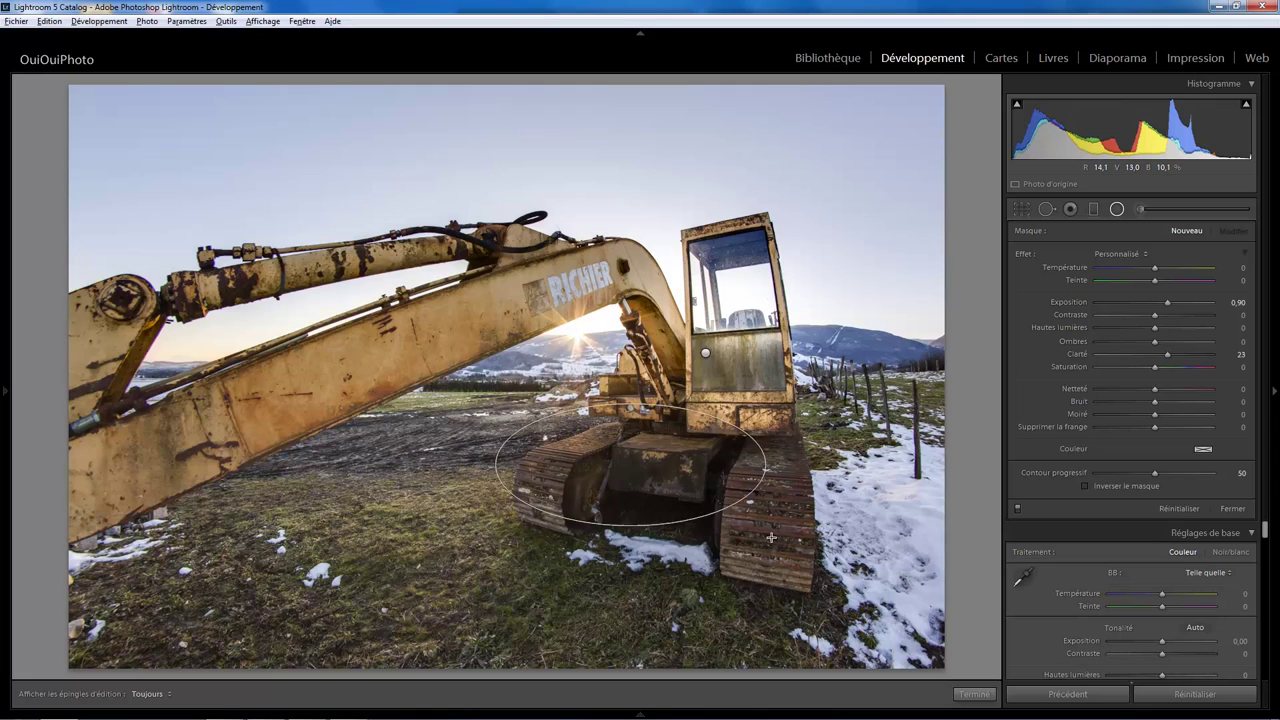
drag(630, 462, 775, 462)
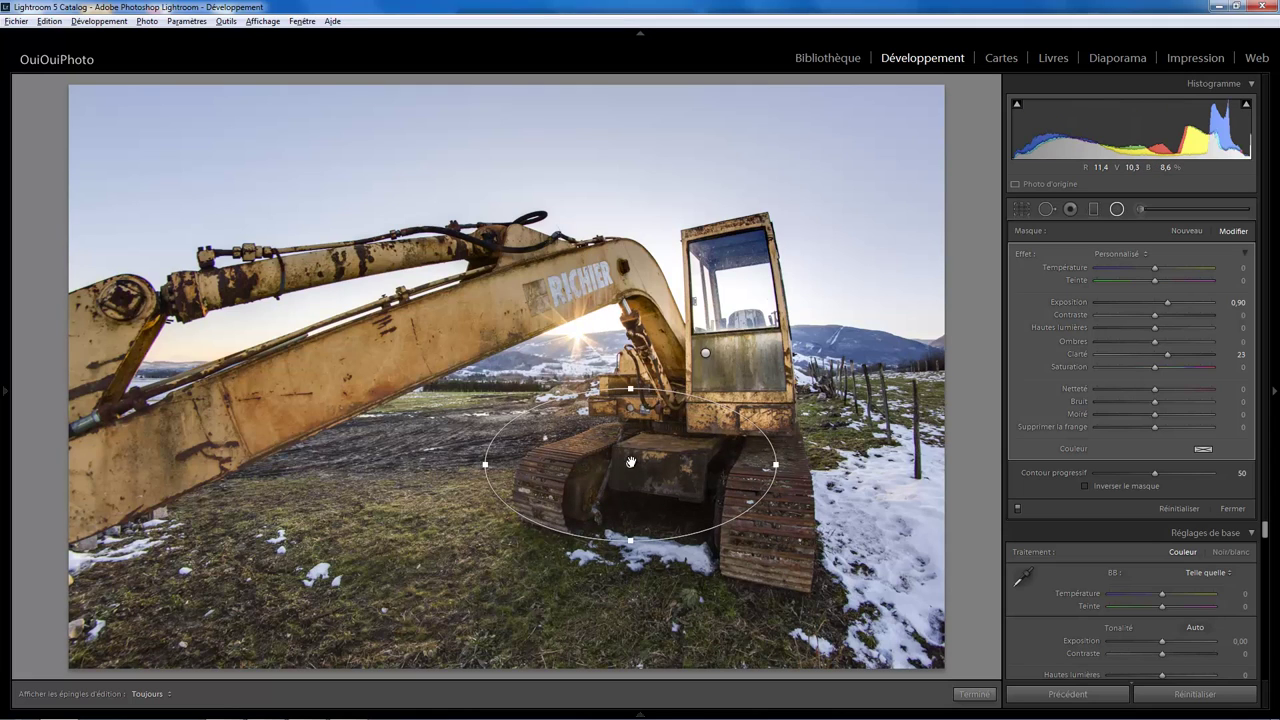
mouse_move(640, 467)
mouse_down()
mouse_move(688, 491)
mouse_move(668, 490)
mouse_up()
click(1130, 487)
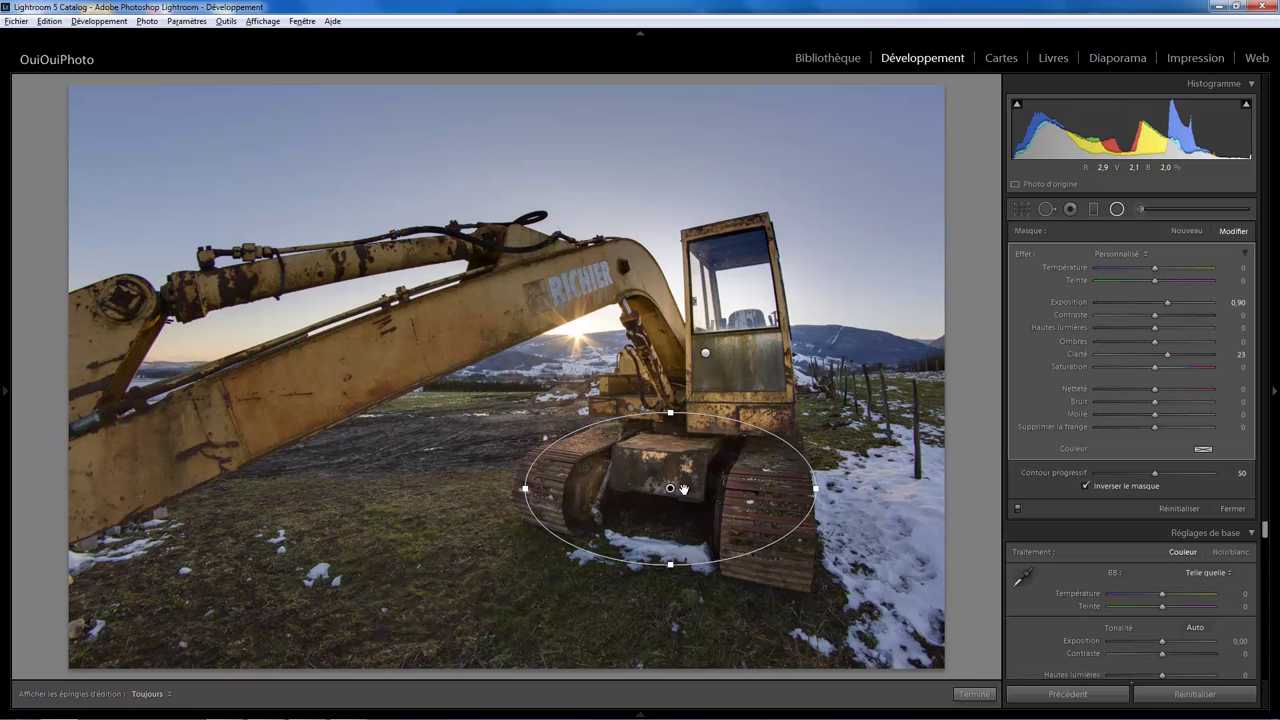
- Duplicate the filter and reshape it as an upright ellipse over the right-hand track
right_click(670, 489)
click(706, 498)
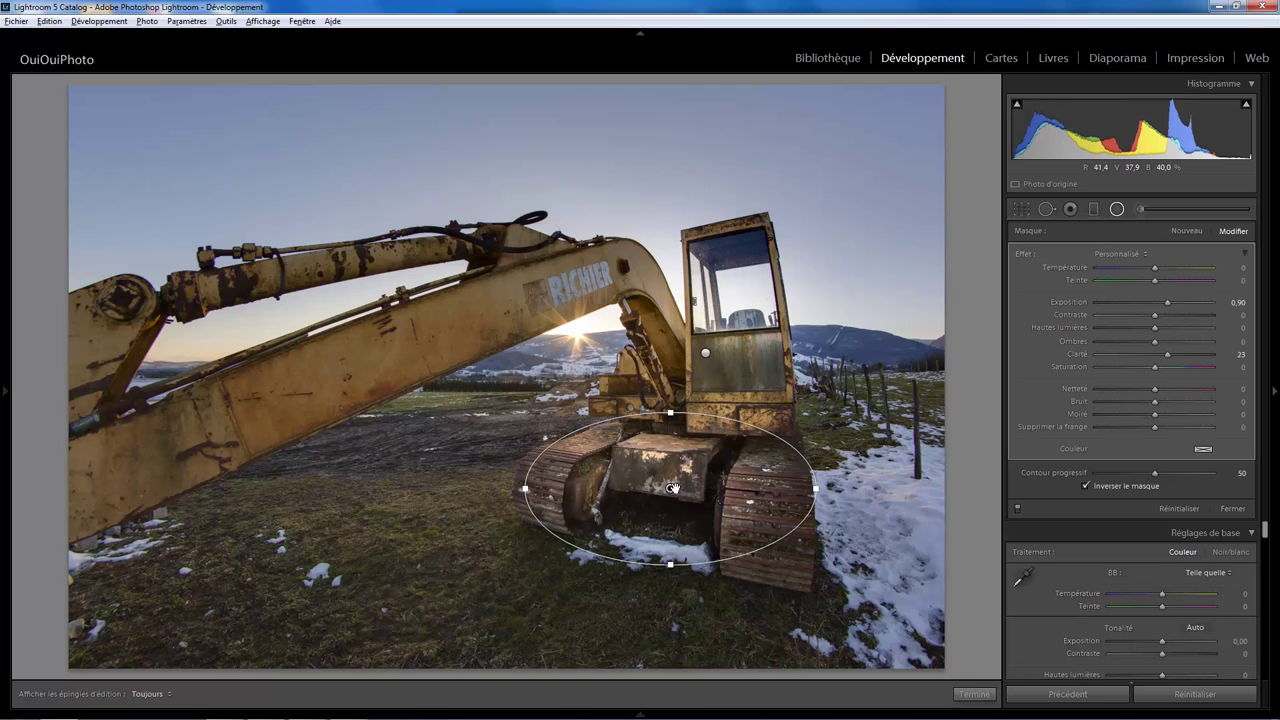
drag(690, 503, 781, 550)
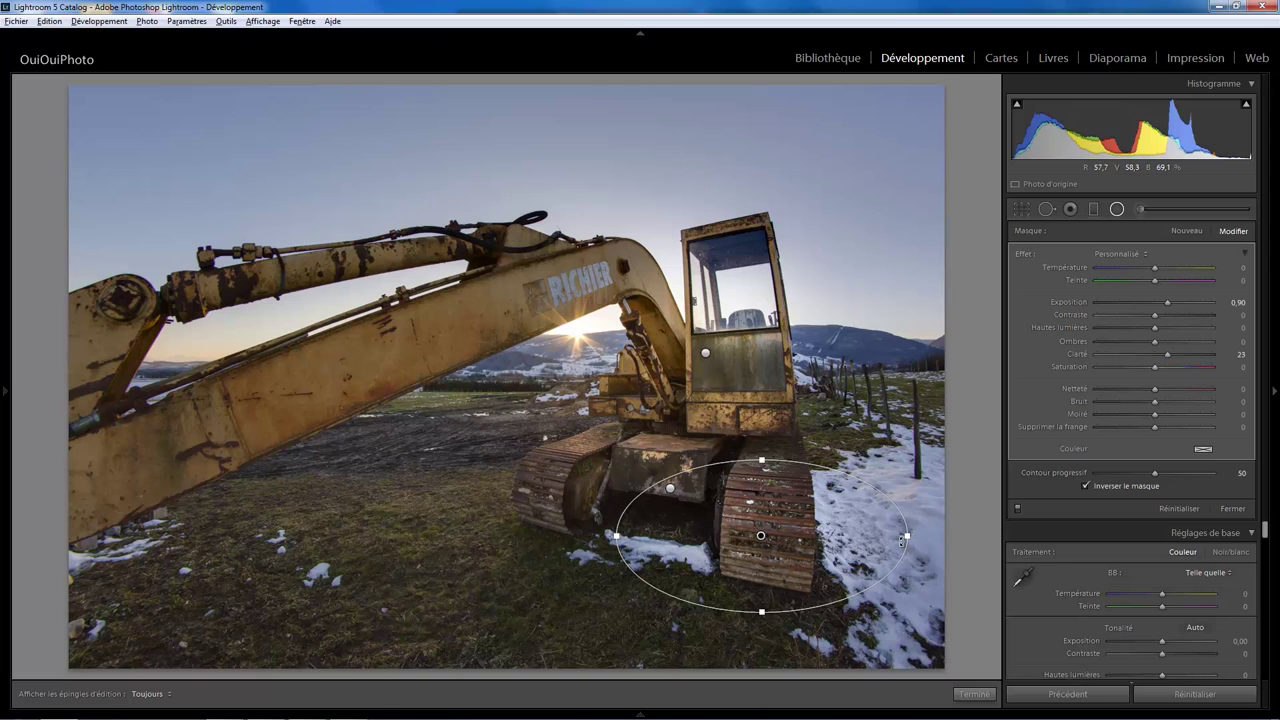
drag(906, 535, 772, 526)
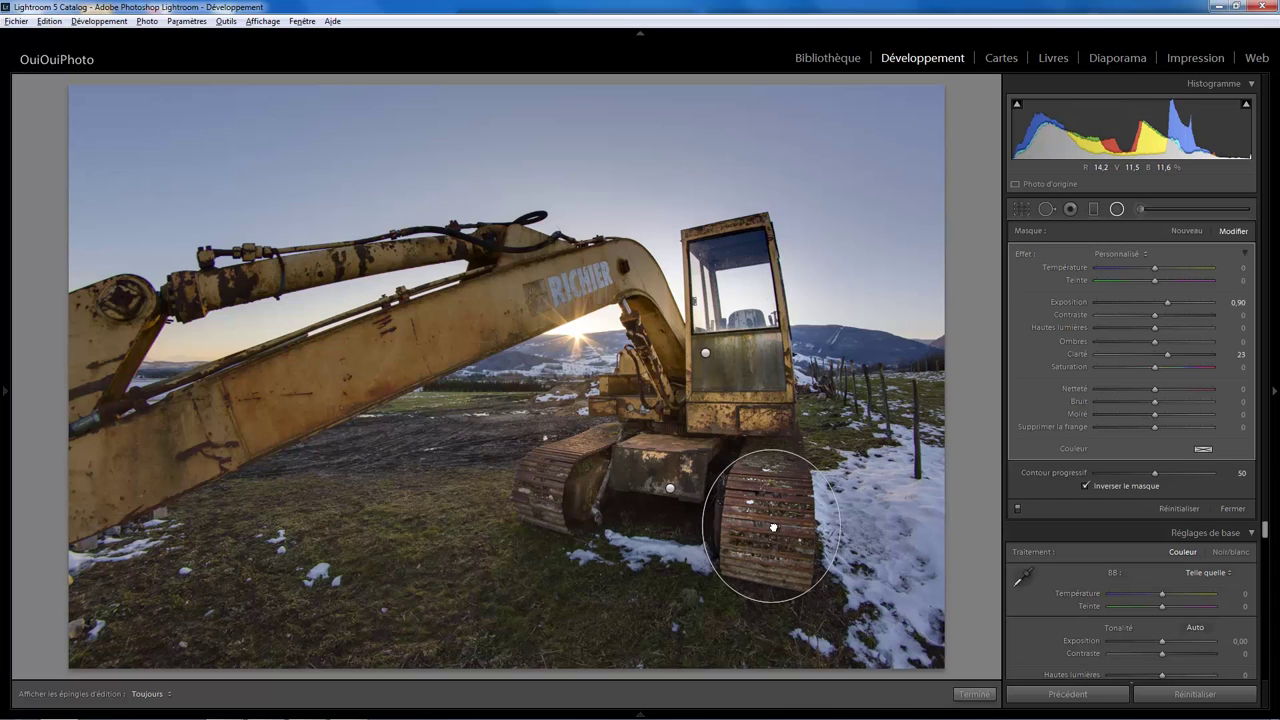
drag(771, 449, 771, 420)
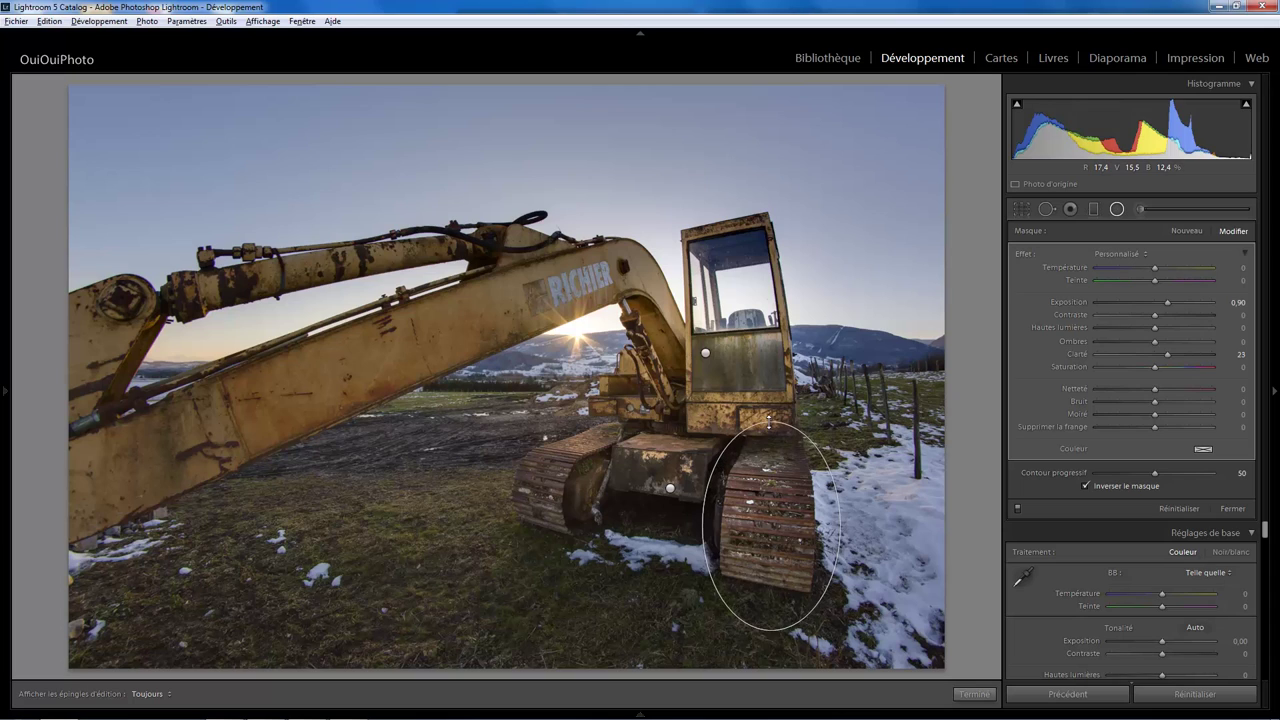
drag(770, 525, 779, 525)
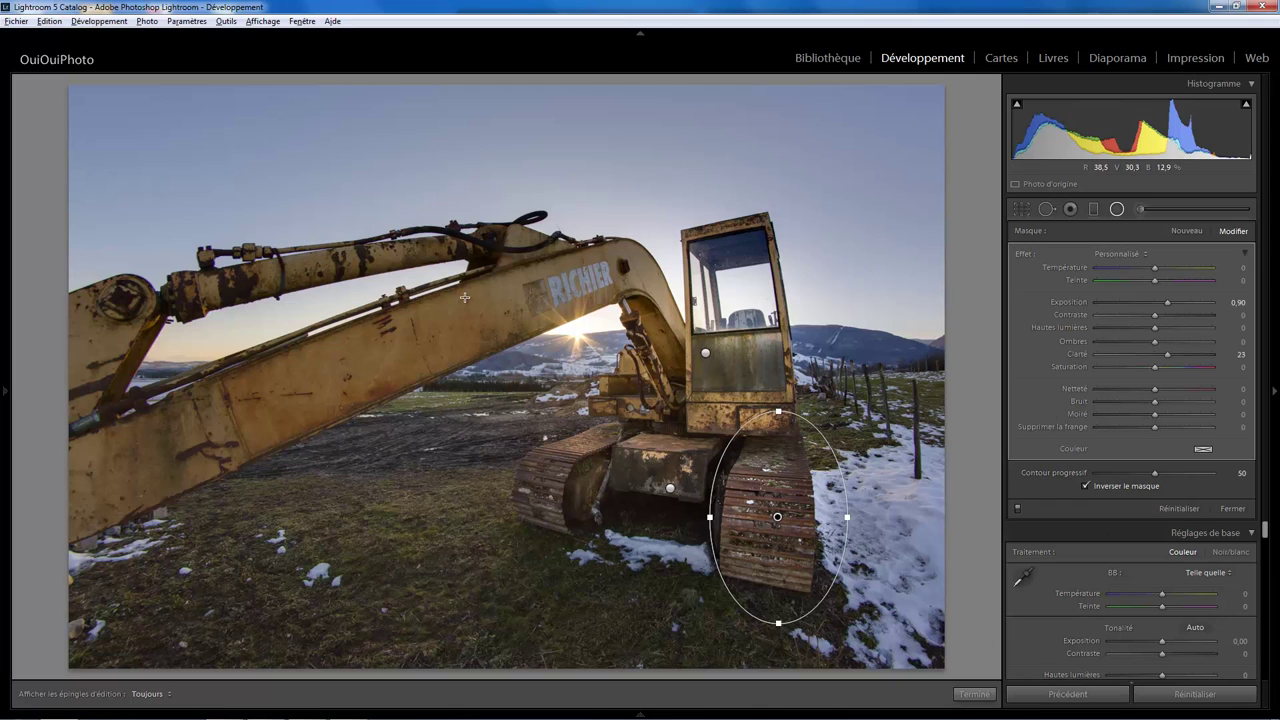
- Set up the Adjustment Brush with flow 61 and reduced feather, pins hidden
click(1141, 209)
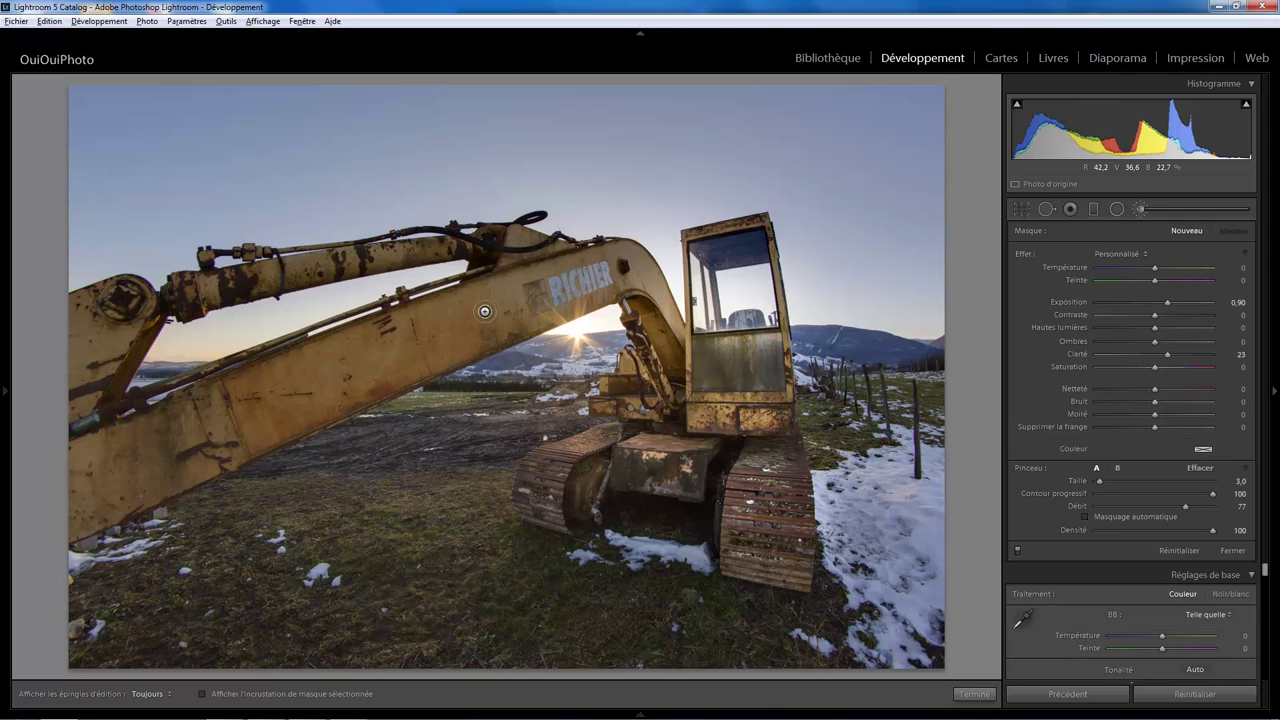
scroll(502, 303, up, 2)
scroll(502, 303, down, 1)
drag(1169, 506, 1165, 506)
scroll(390, 351, up, 1)
drag(1214, 495, 1191, 498)
key(h)
- Paint the brightening adjustment along the lower boom and the RICHIER lettering
mouse_move(390, 348)
mouse_down()
mouse_move(200, 460)
mouse_move(274, 412)
mouse_move(225, 414)
mouse_move(366, 339)
mouse_move(505, 298)
mouse_move(372, 372)
mouse_move(404, 363)
mouse_move(142, 485)
mouse_move(339, 368)
mouse_up()
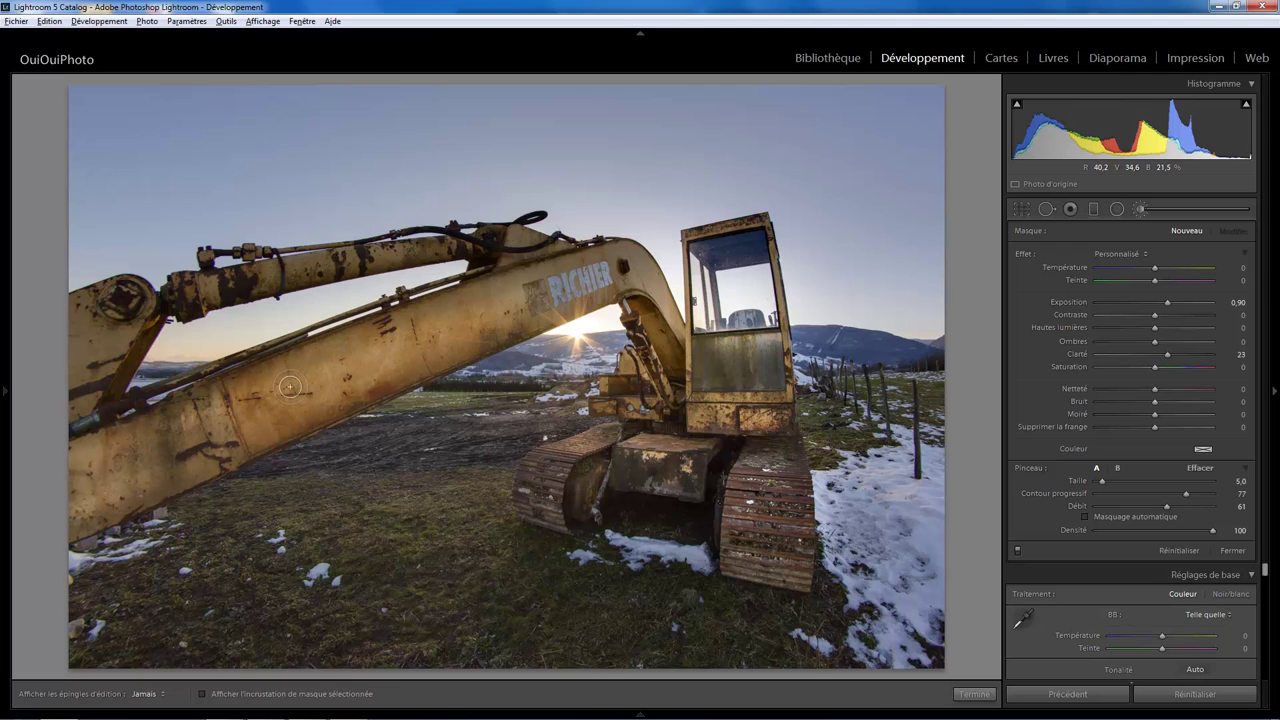
drag(73, 461, 139, 485)
mouse_move(552, 293)
mouse_down()
mouse_move(596, 282)
mouse_move(528, 308)
mouse_move(596, 266)
mouse_move(540, 308)
mouse_move(517, 299)
mouse_move(515, 255)
mouse_move(534, 256)
mouse_move(478, 272)
mouse_up()
scroll(480, 260, down, 3)
- Check the brush coverage with the red mask overlay and a slightly smaller brush
key(h)
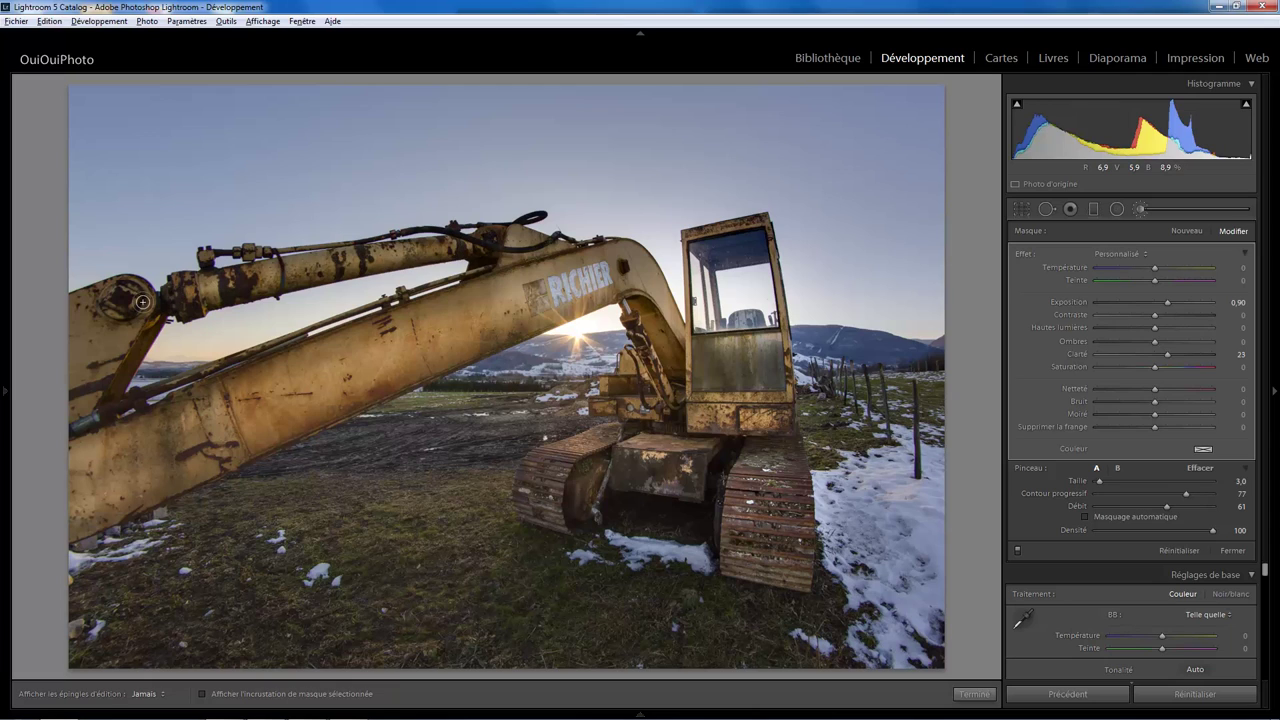
scroll(120, 340, up, 3)
key(h)
key(h)
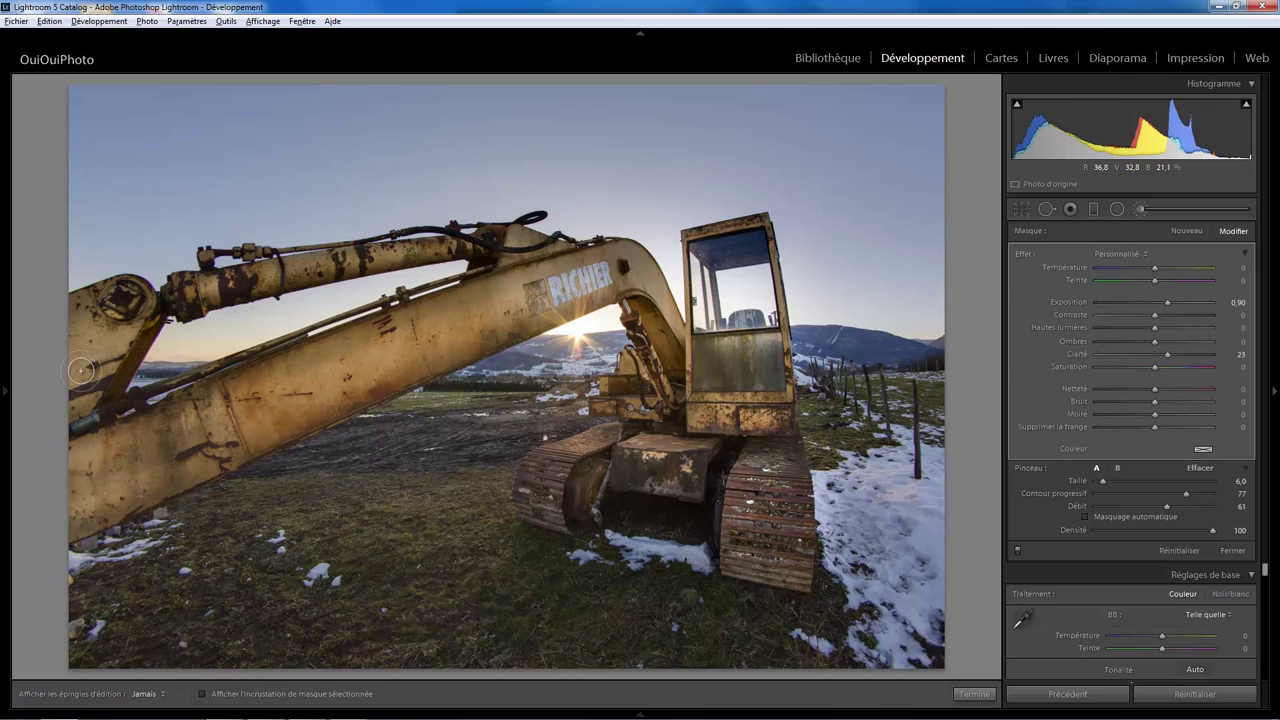
key(h)
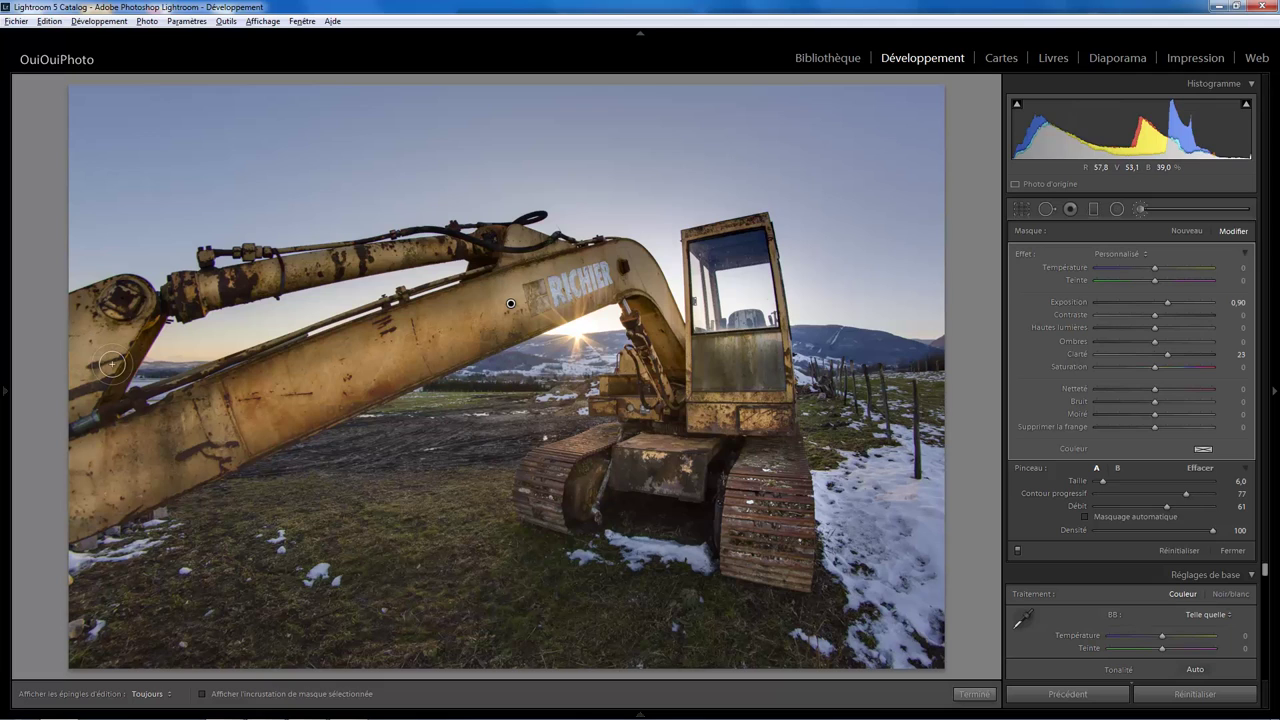
key(o)
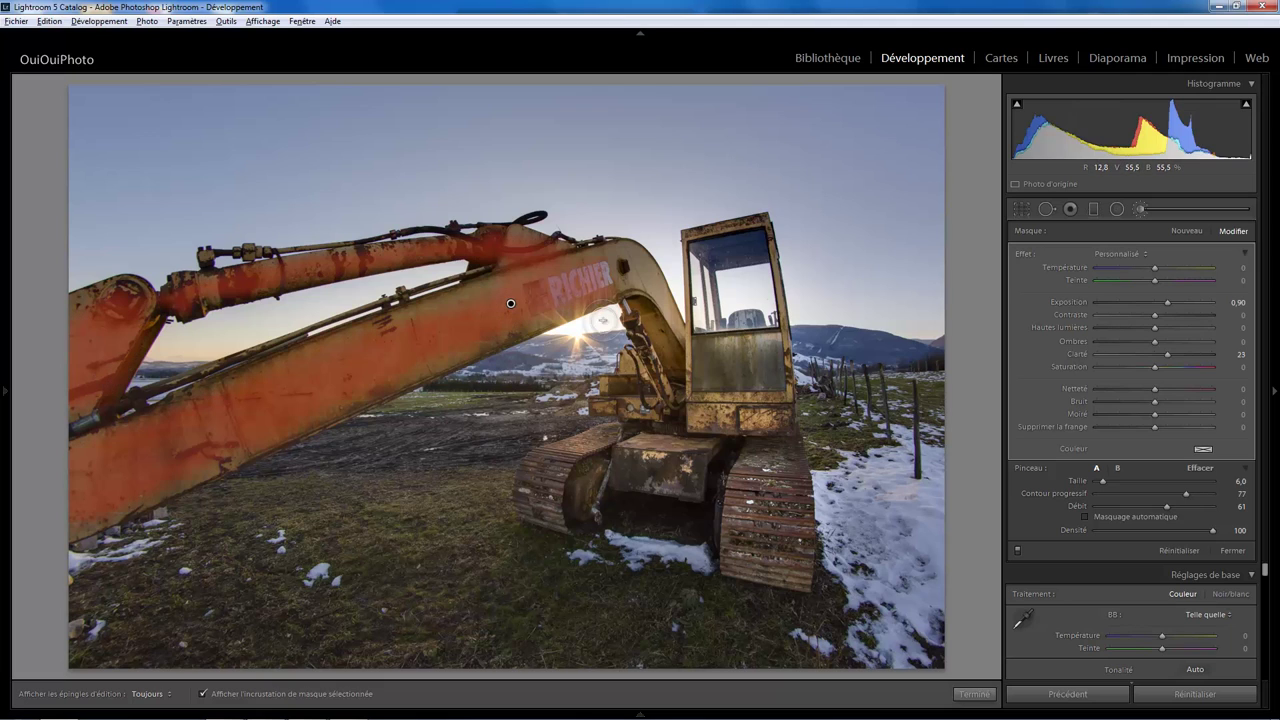
key(bracketleft)
key(h)
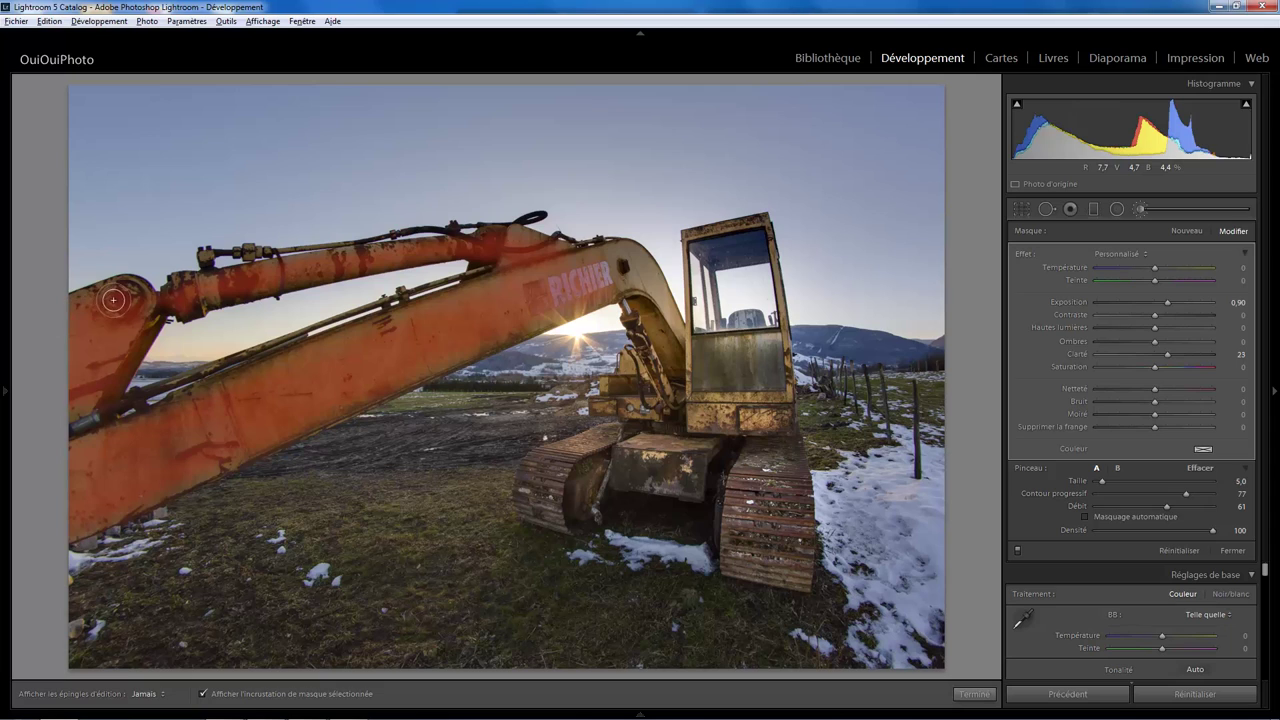
key(h)
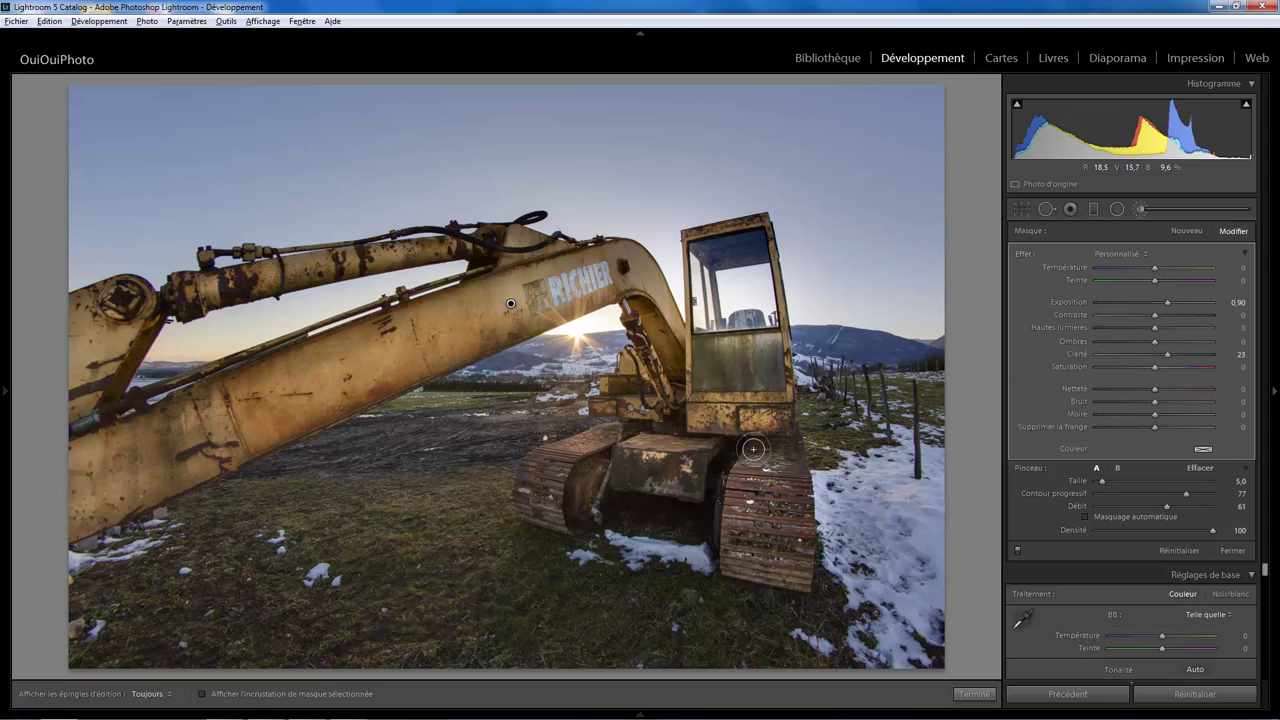
- Set HSL Orange Luminance to +24 and Blue Luminance to −29 to deepen the sky
click(1232, 551)
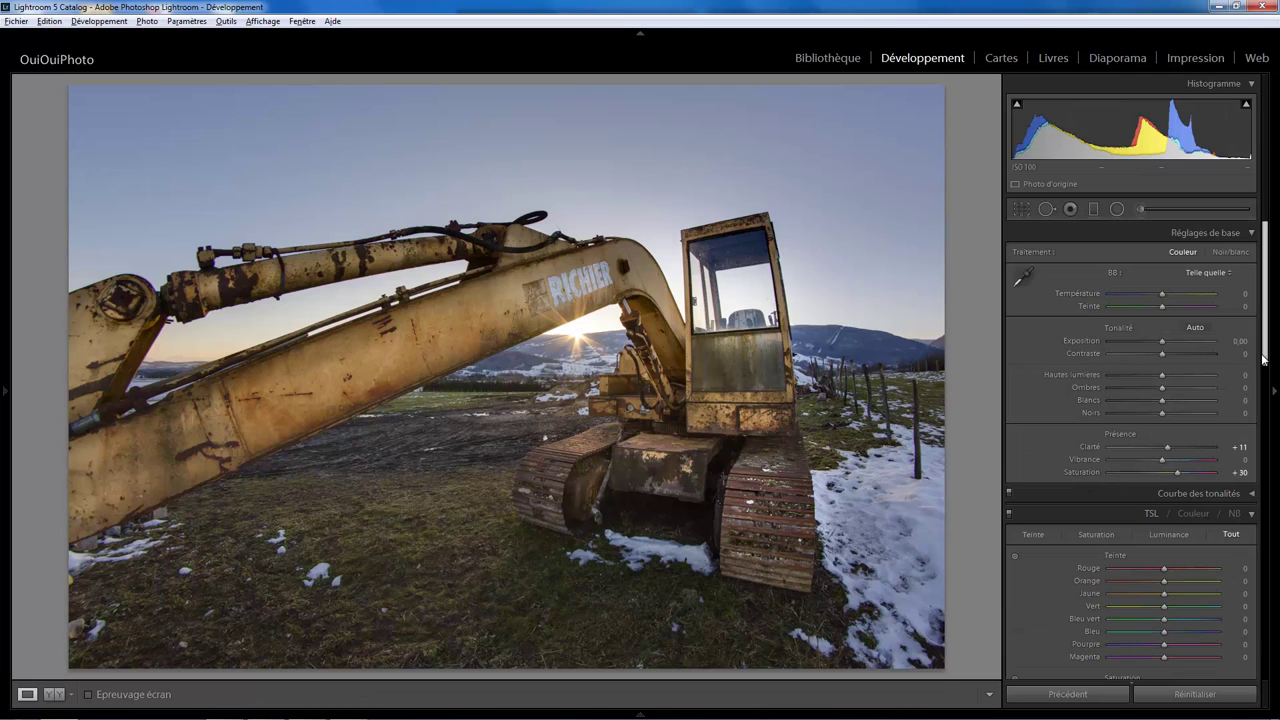
drag(1265, 360, 1265, 500)
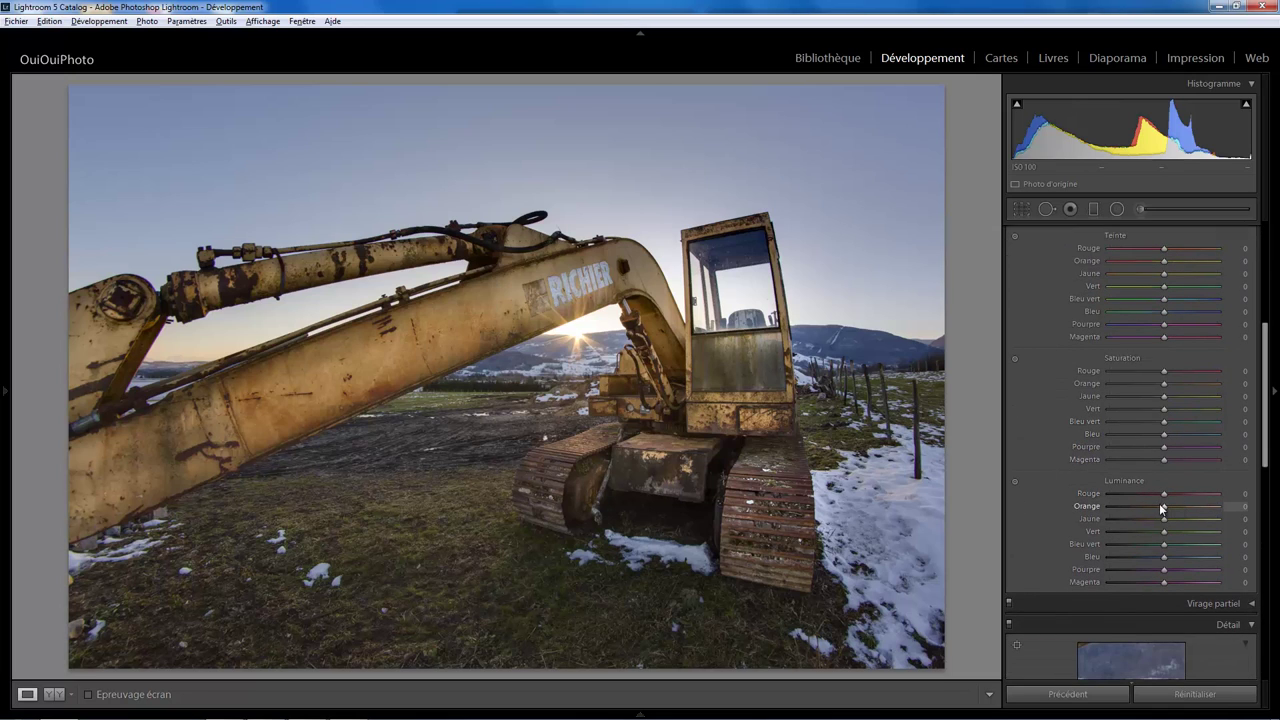
drag(1165, 506, 1196, 506)
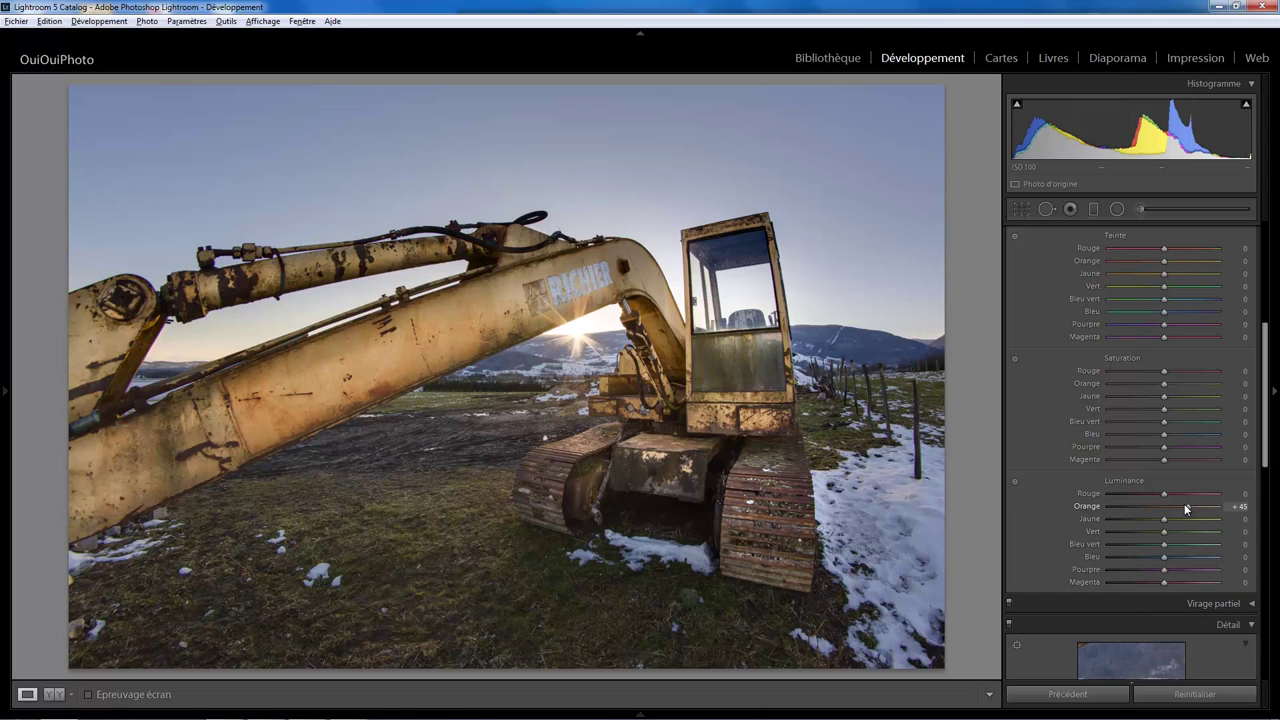
drag(1176, 509, 1175, 508)
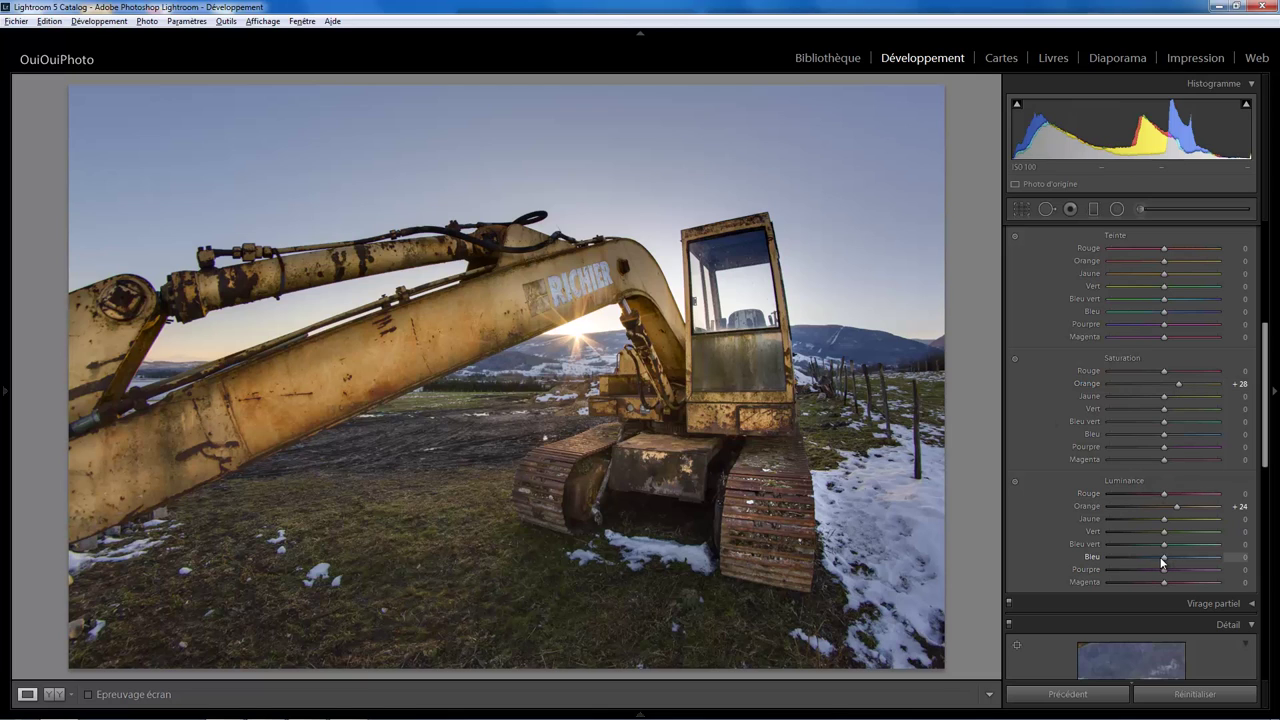
mouse_move(1162, 558)
mouse_down()
mouse_move(1140, 560)
mouse_move(1155, 555)
mouse_up()
mouse_move(1146, 557)
mouse_down()
mouse_move(1158, 557)
mouse_move(1145, 557)
mouse_up()
- Apply a −18 Highlight Priority post-crop vignette and straighten the crop angle to −1.50°
drag(1266, 397, 1273, 598)
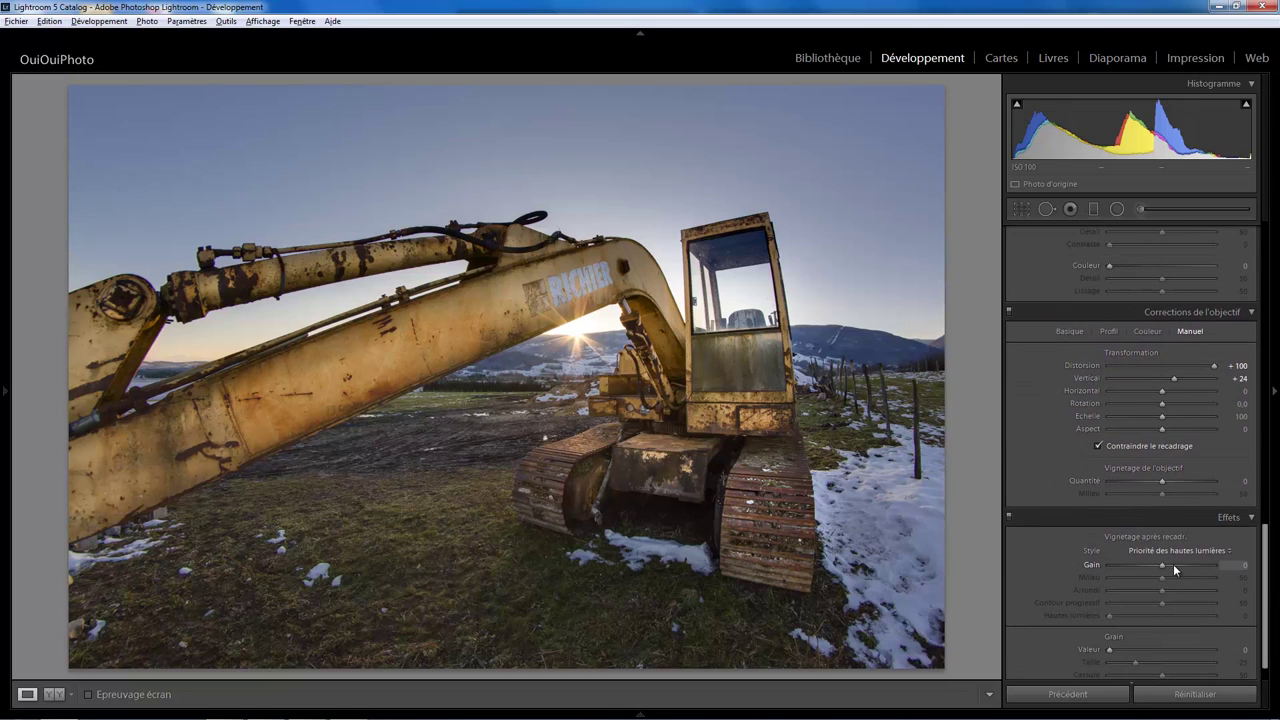
drag(1160, 563, 1148, 562)
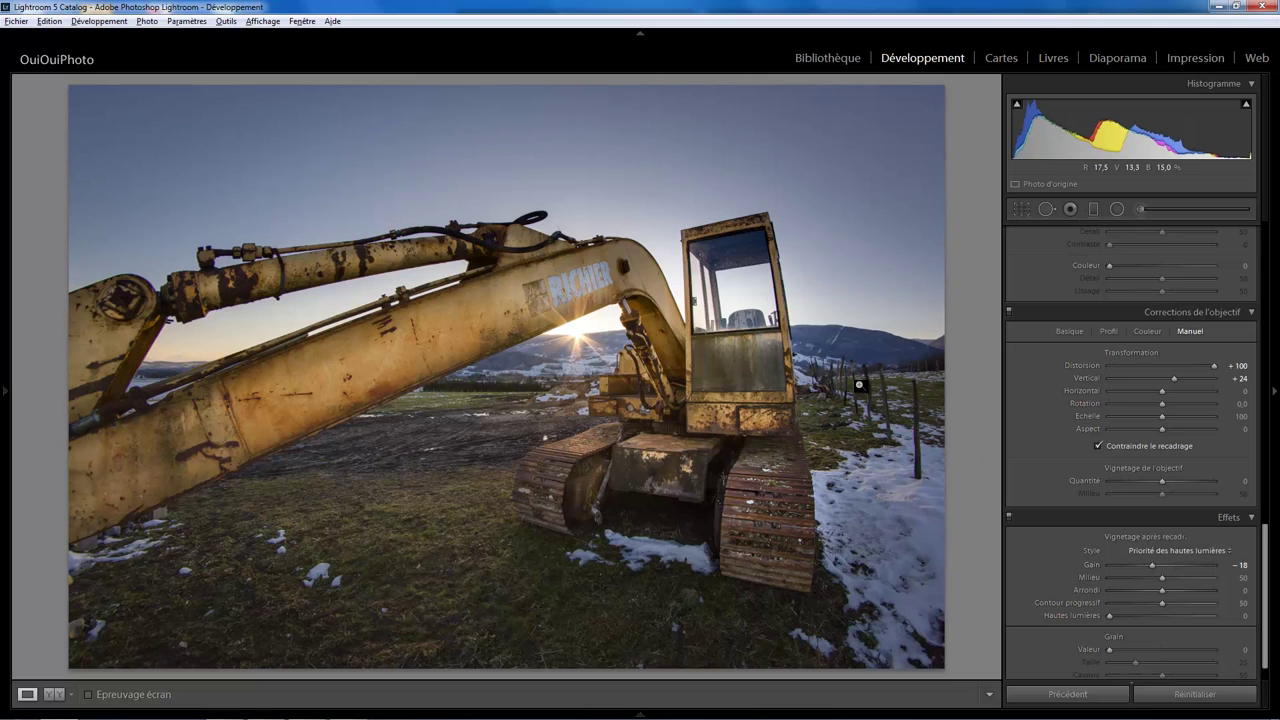
click(1021, 210)
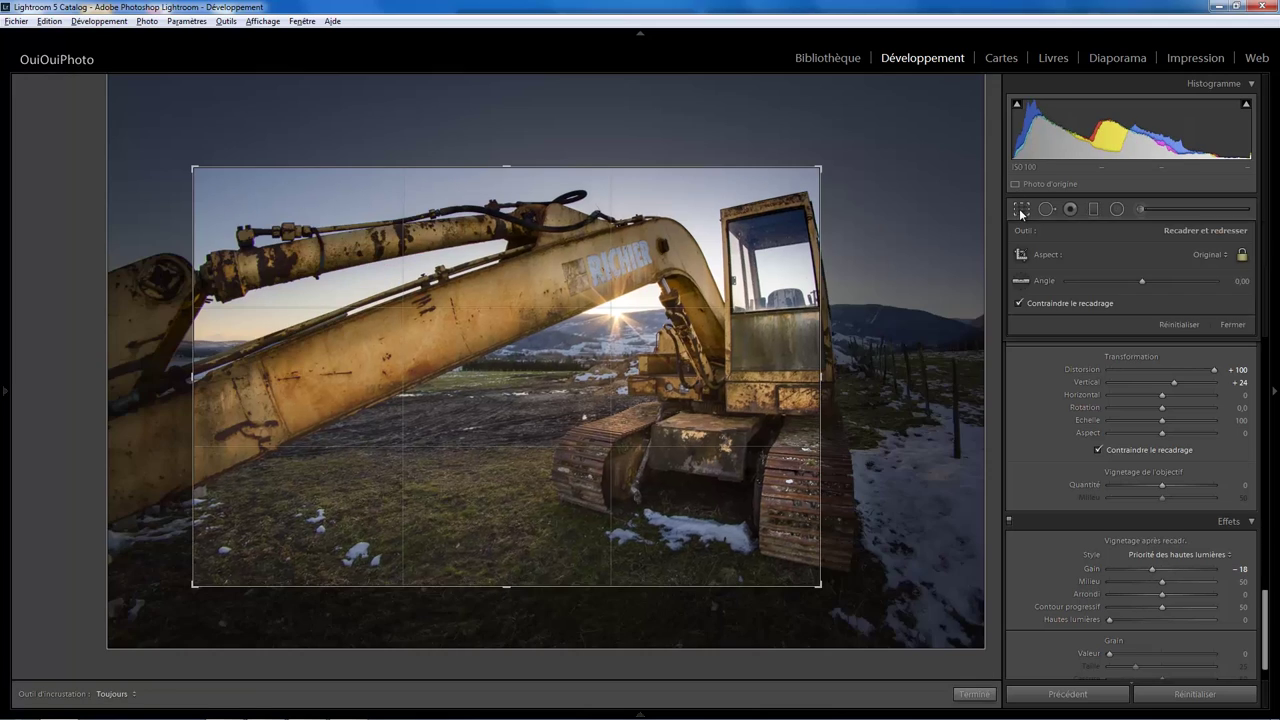
drag(1238, 286, 1225, 283)
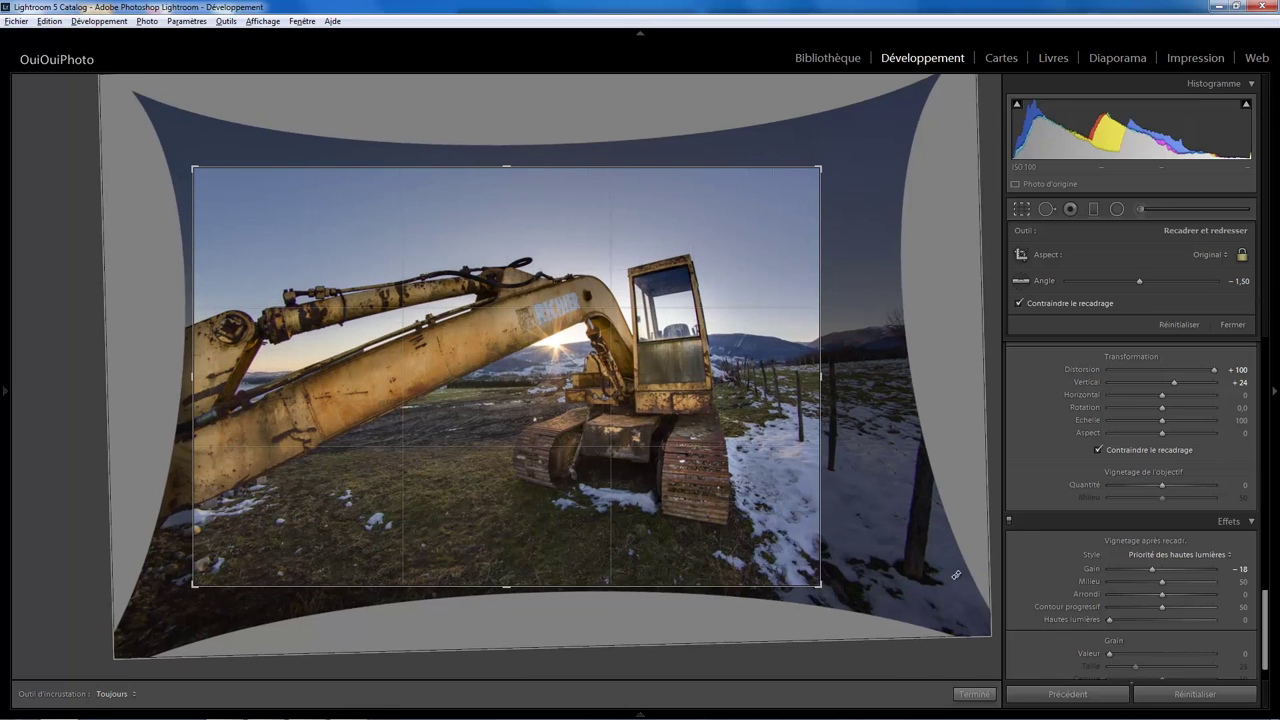
click(974, 693)
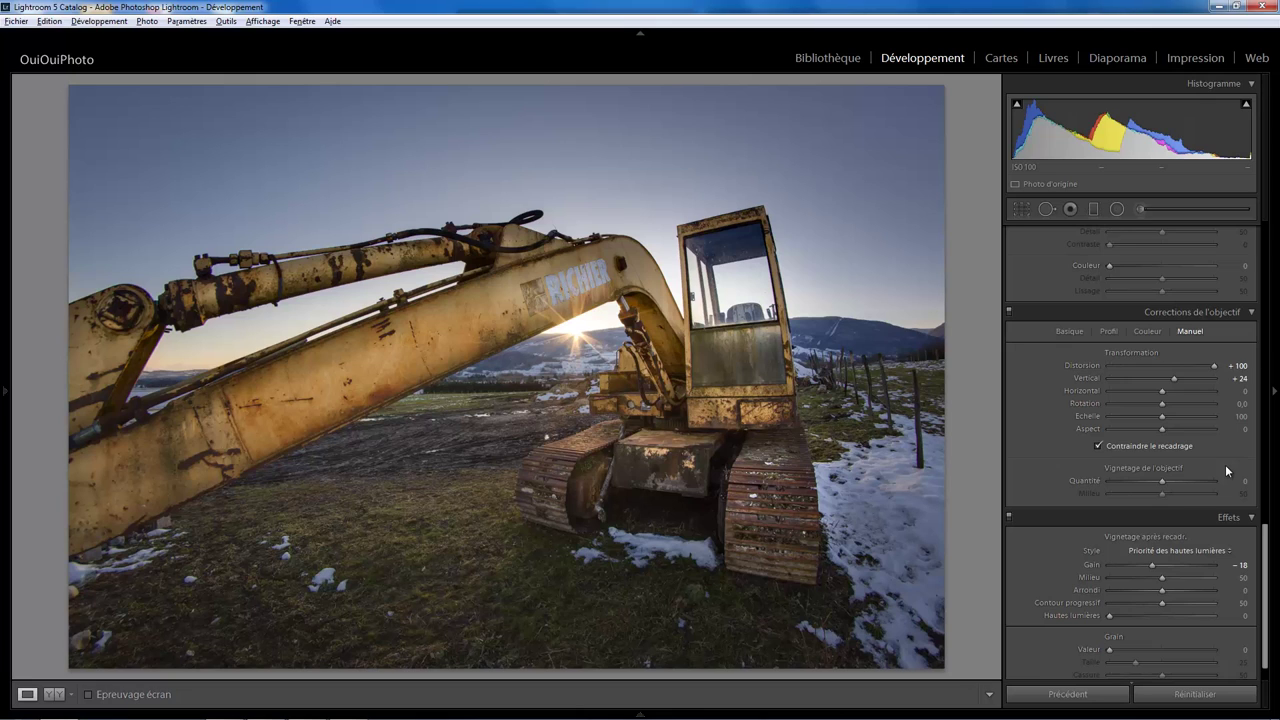
- Show the filmstrip, view the original IMG_0689.CR2, then return to IMG_0689Enfuse.tif
click(643, 710)
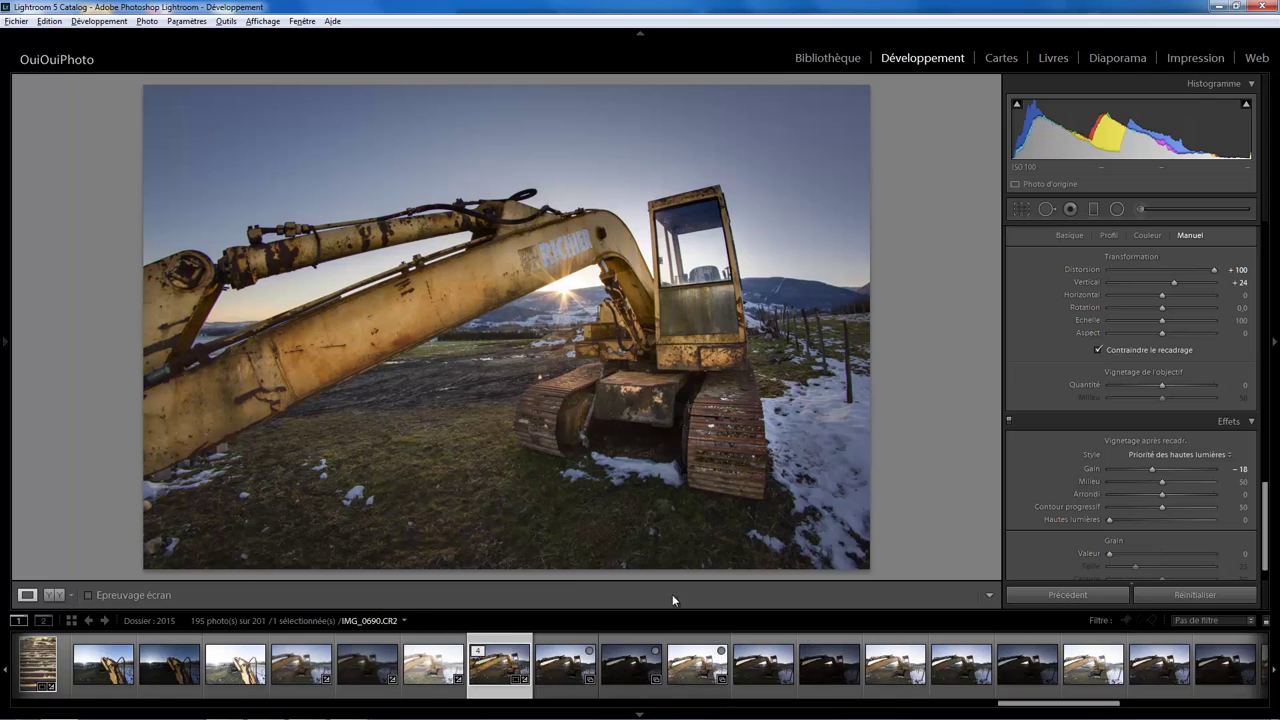
click(567, 665)
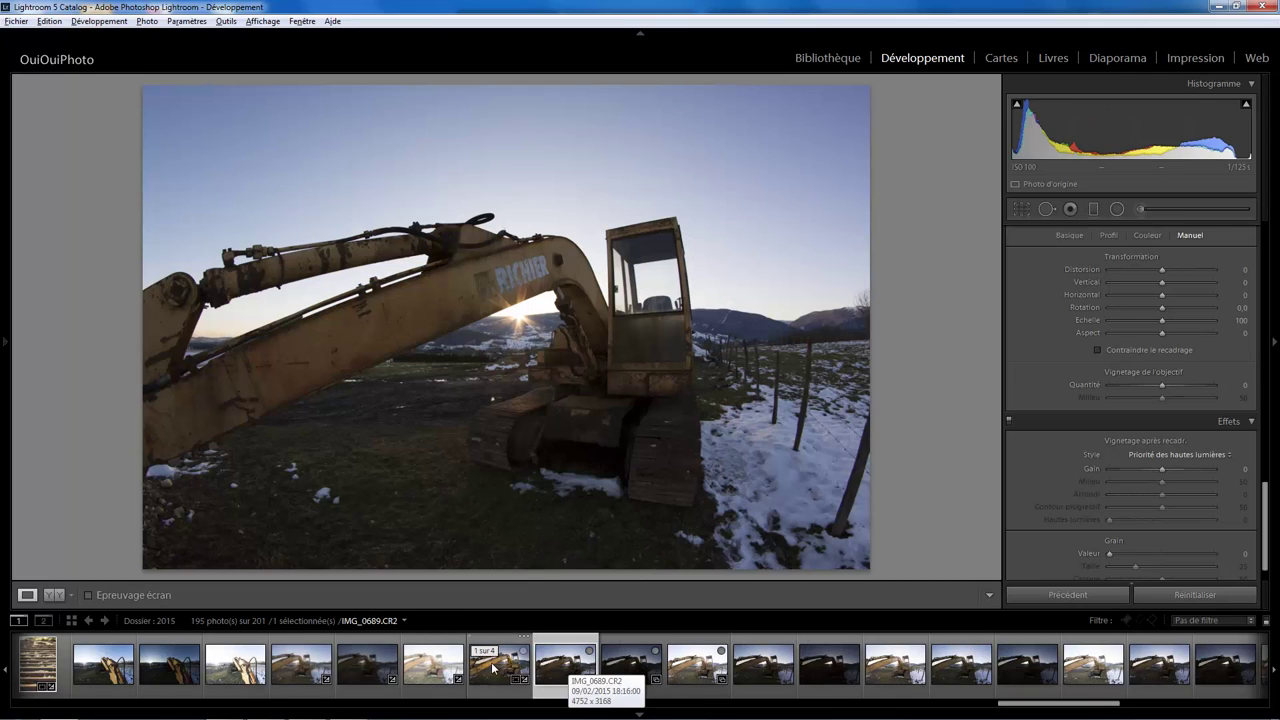
click(493, 668)
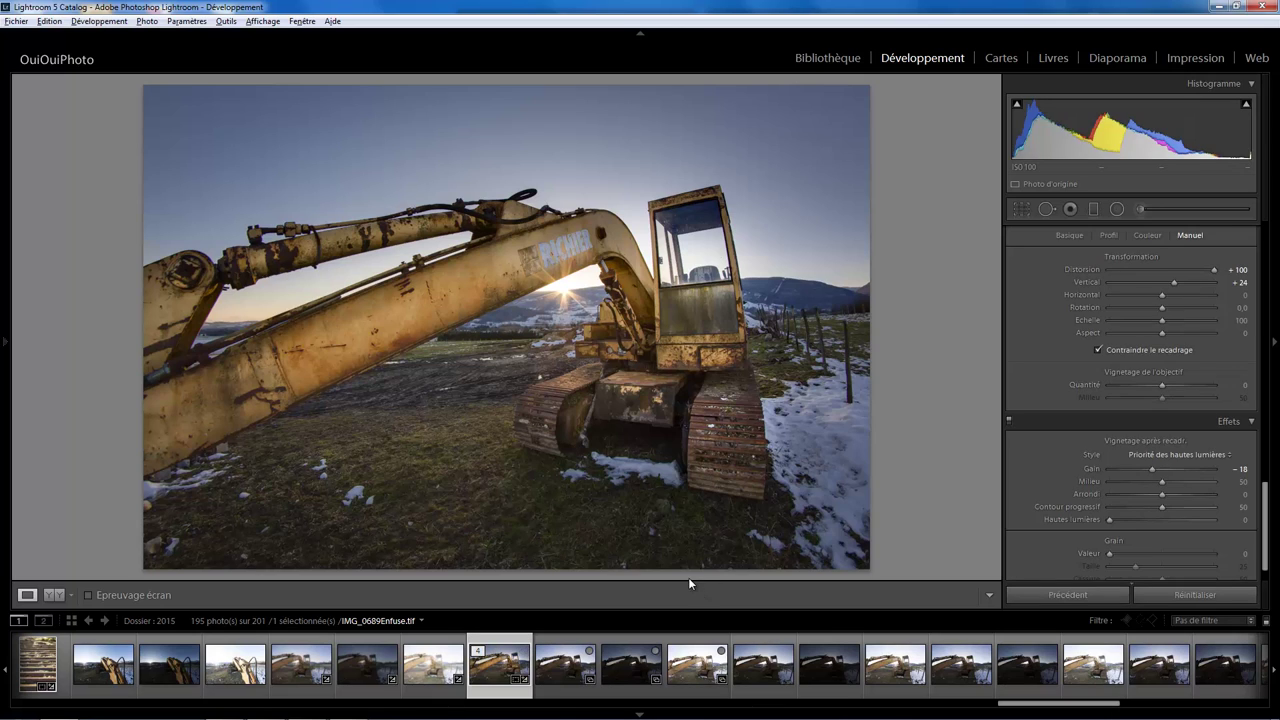